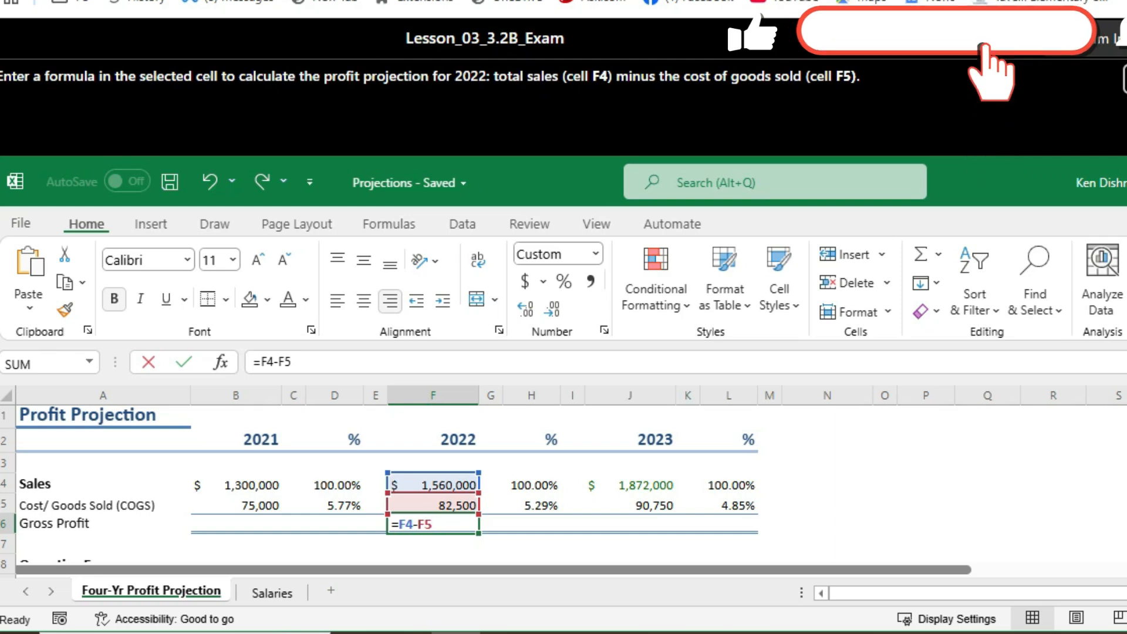
# Step: Commit the formula =F4-F5 in cell F6 and continue to the next question
pyautogui.press('Return')
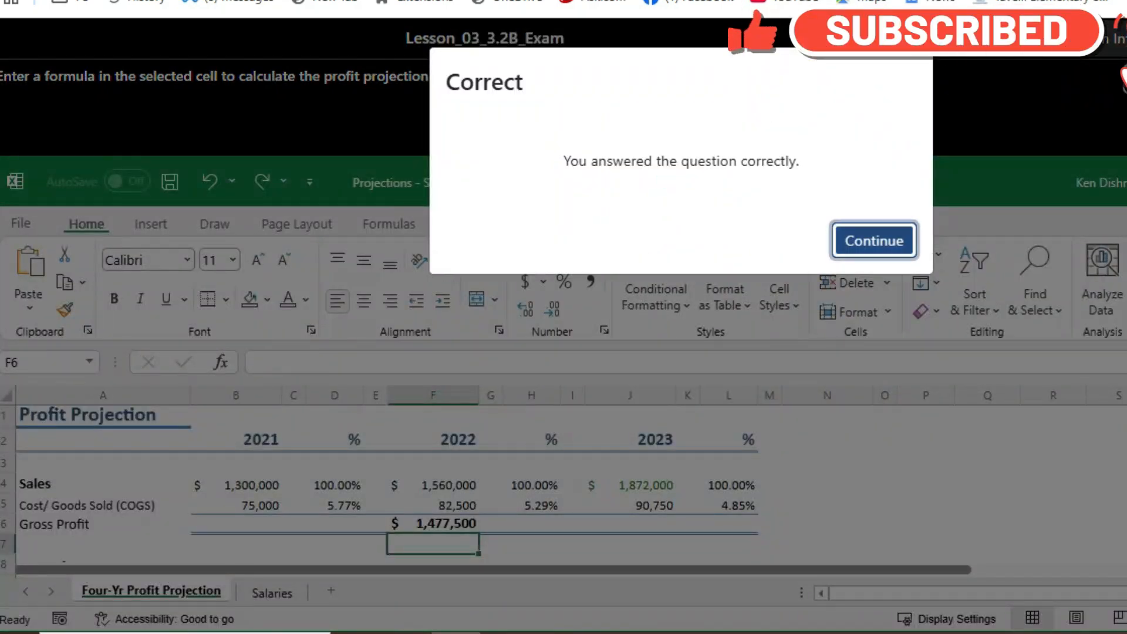
pyautogui.press('Return')
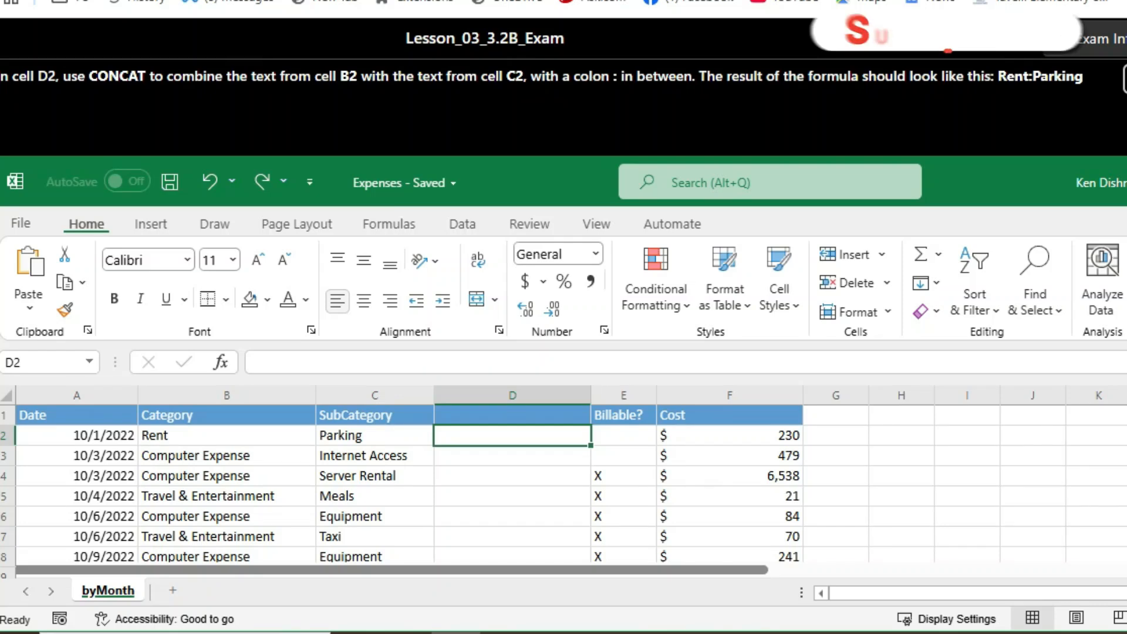
# Step: Begin a CONCAT formula in cell D2 and open its function arguments
pyautogui.write('=')
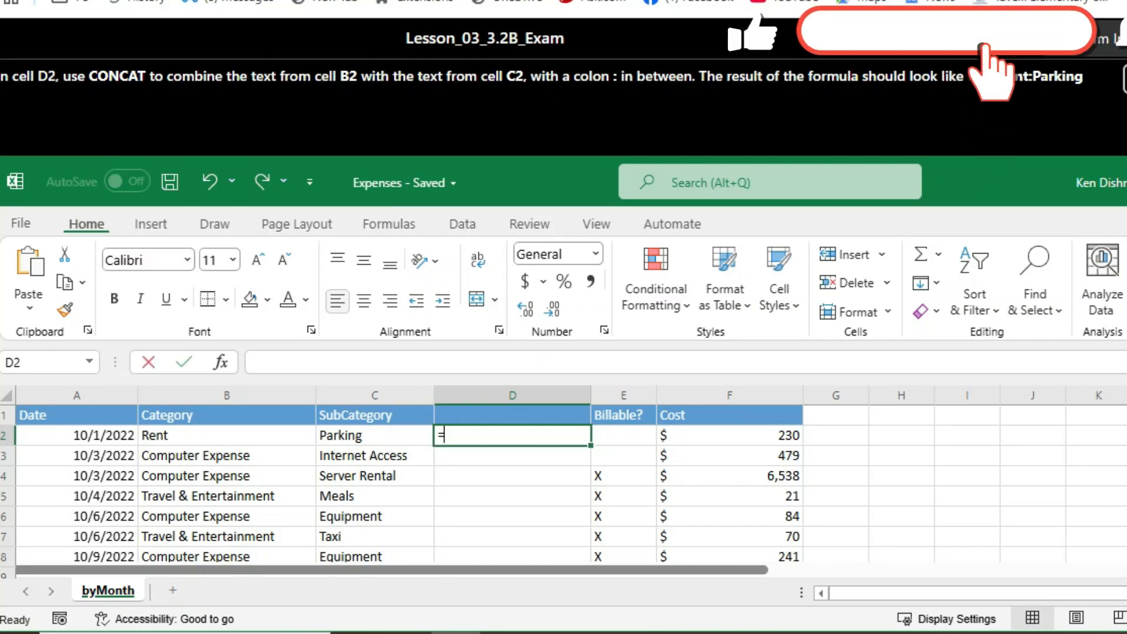
pyautogui.write('CAN')
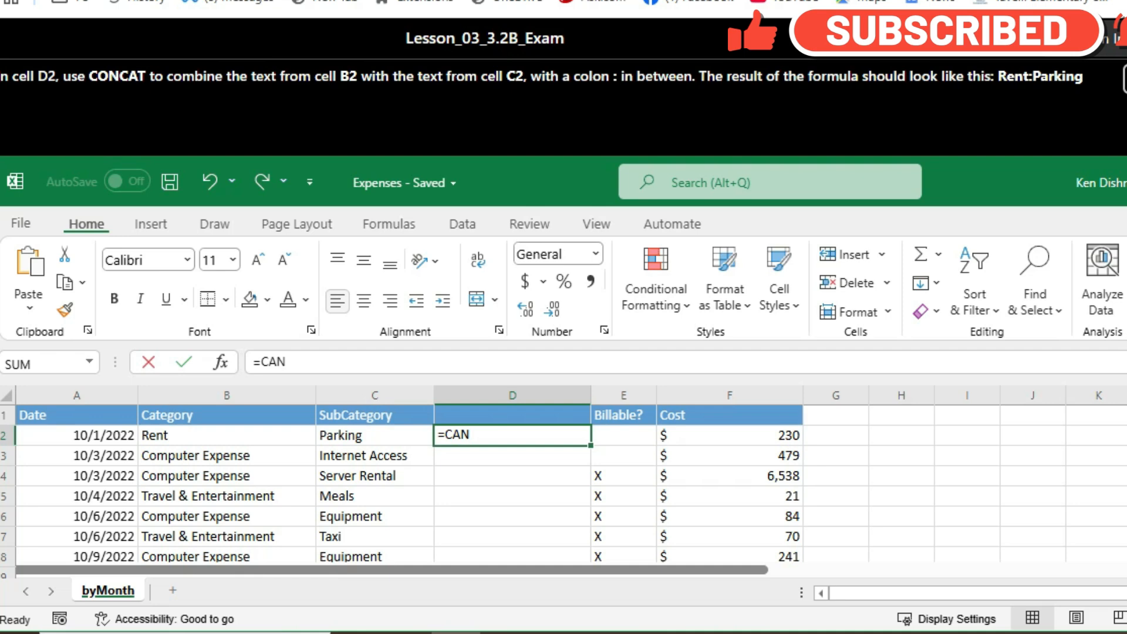
pyautogui.press('BackSpace')
pyautogui.press('BackSpace')
pyautogui.write('O')
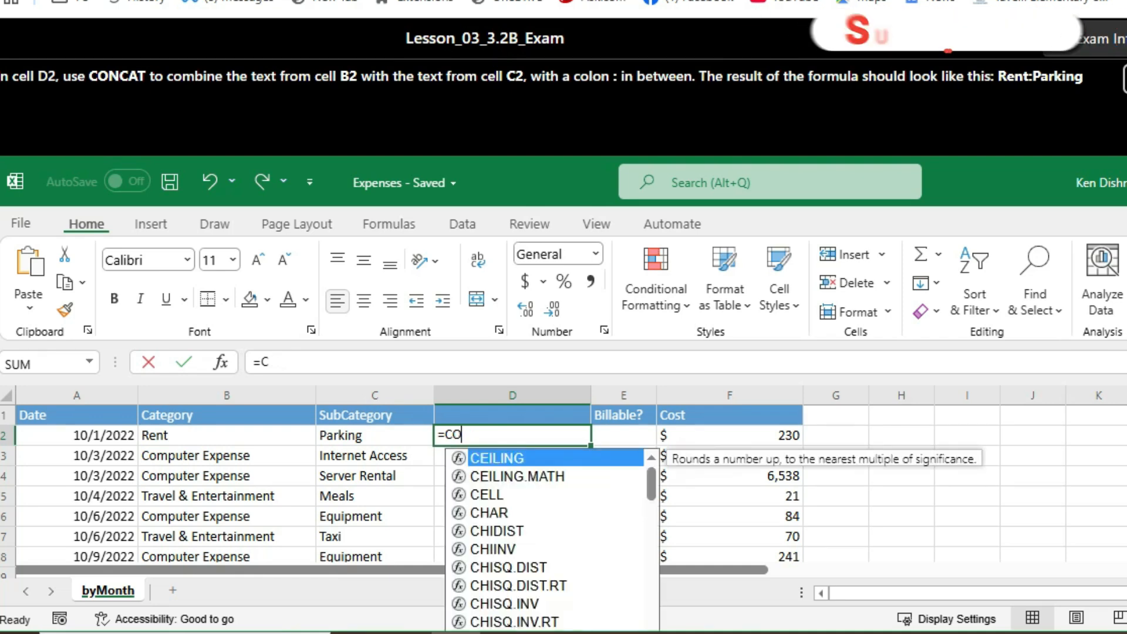
pyautogui.write('NCAT')
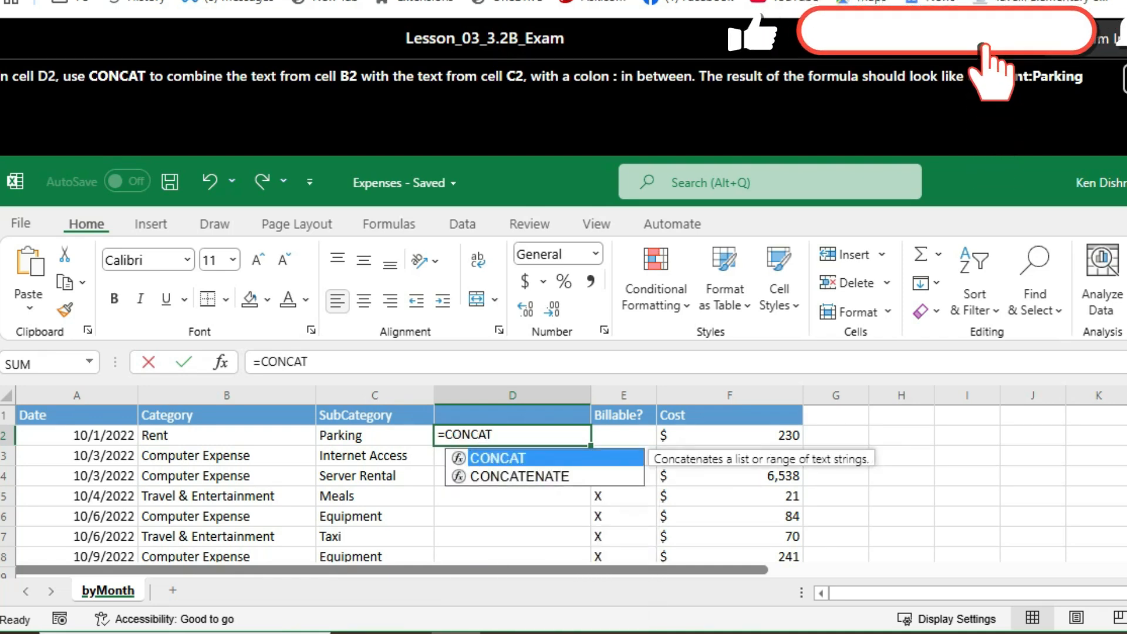
pyautogui.write('(')
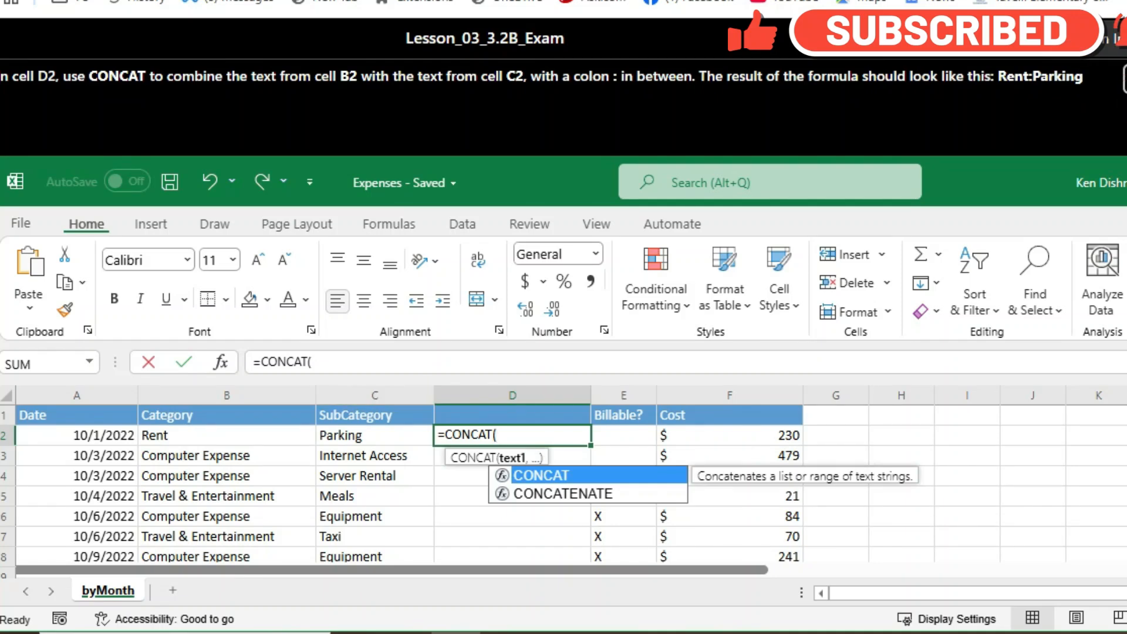
pyautogui.hotkey('ctrl', 'a')
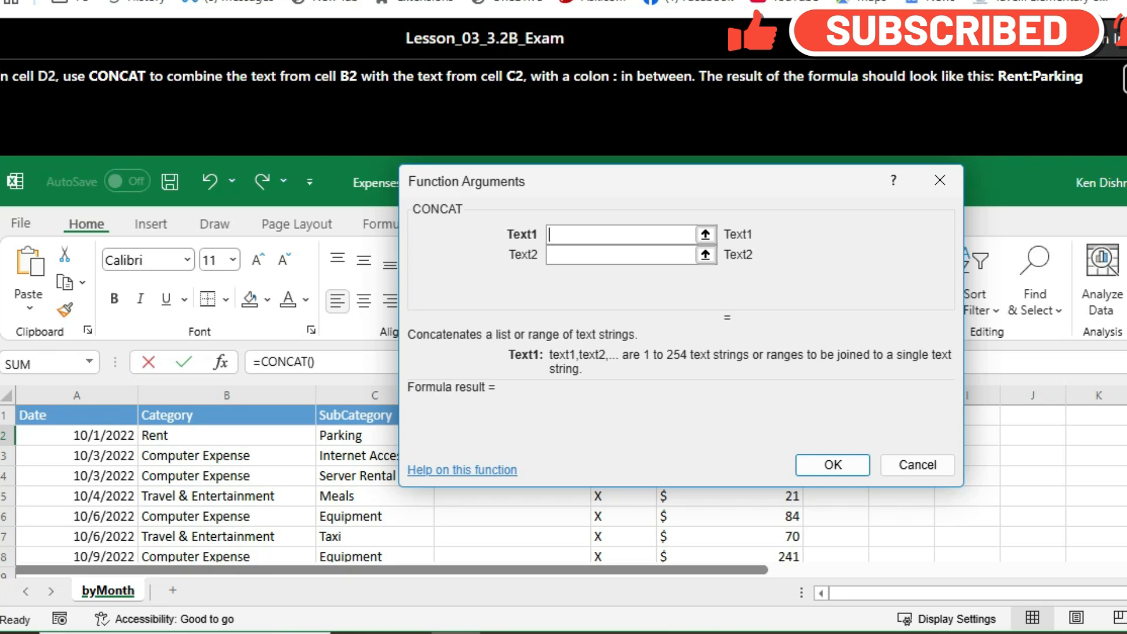
# Step: Fill the CONCAT arguments with B2, ":" and C2, confirm the formula and continue to the next question
pyautogui.moveTo(646, 181); pyautogui.dragTo(839, 144)
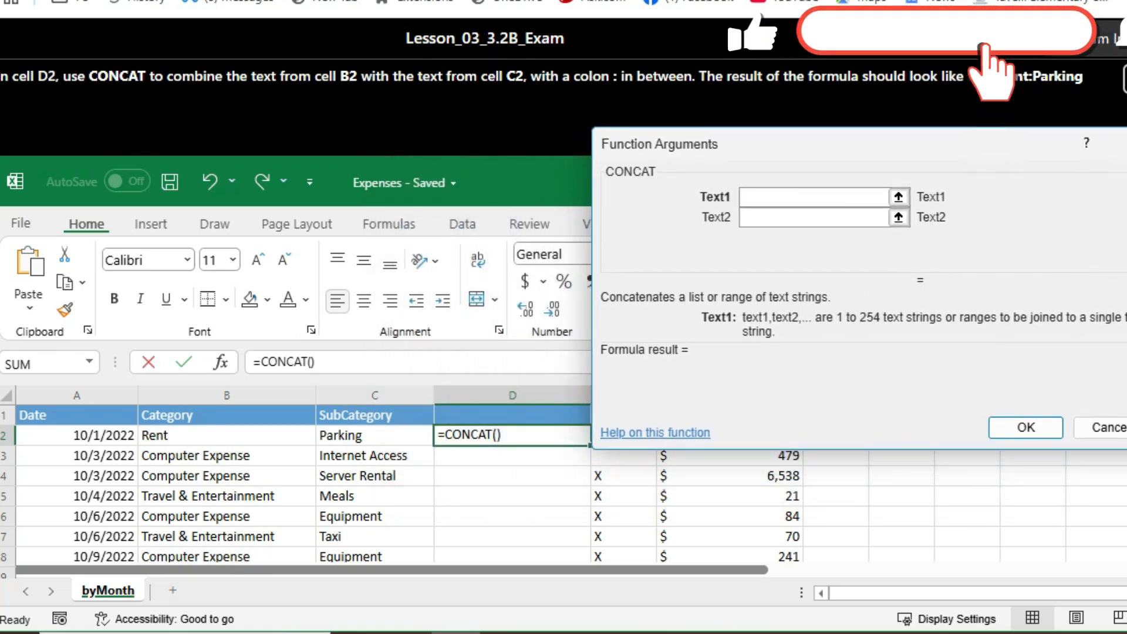
pyautogui.click(227, 435)
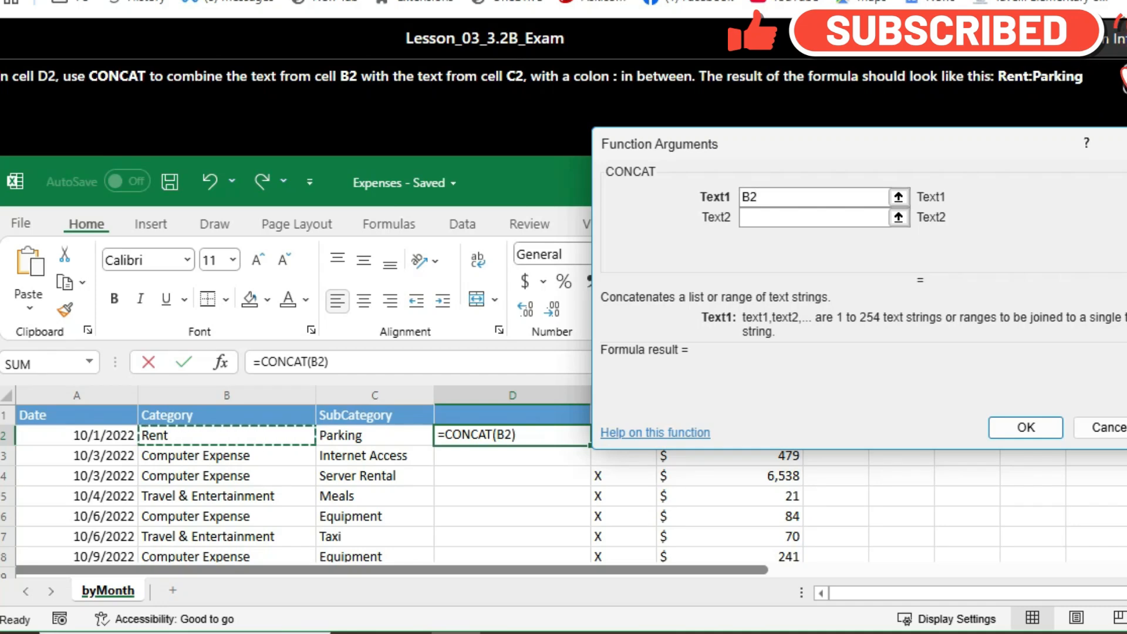
pyautogui.click(814, 218)
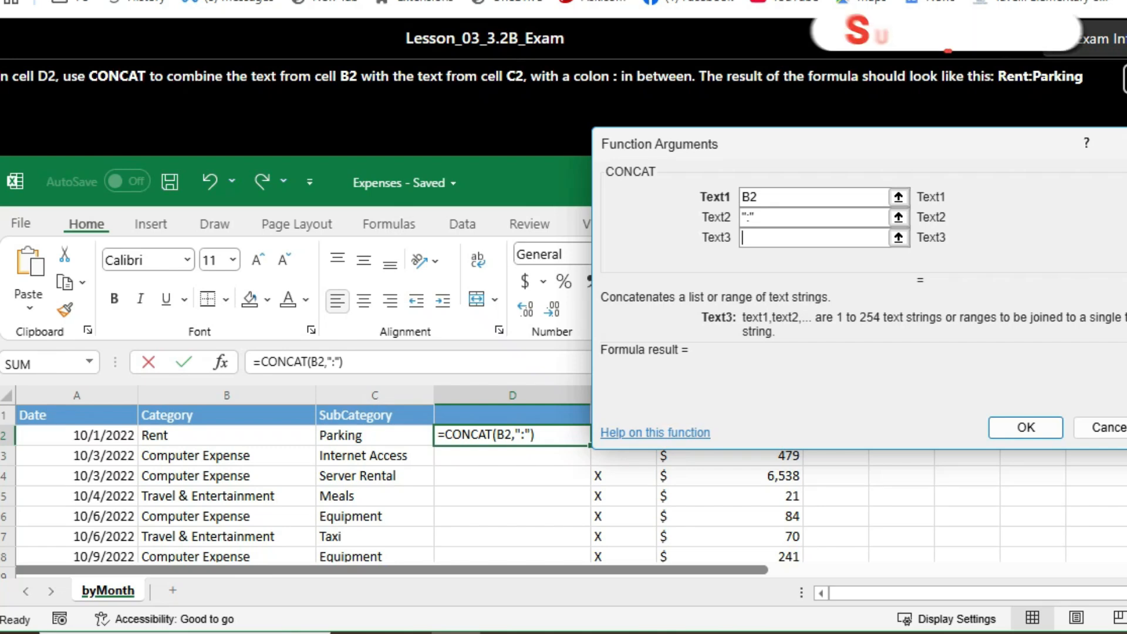
pyautogui.write('C2')
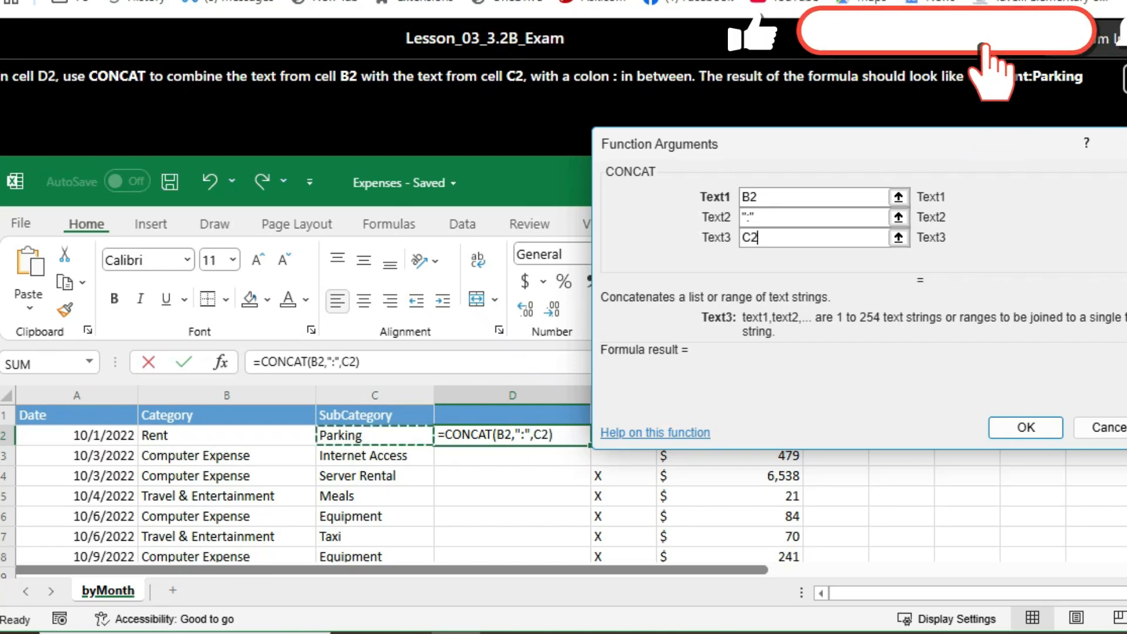
pyautogui.press('Return')
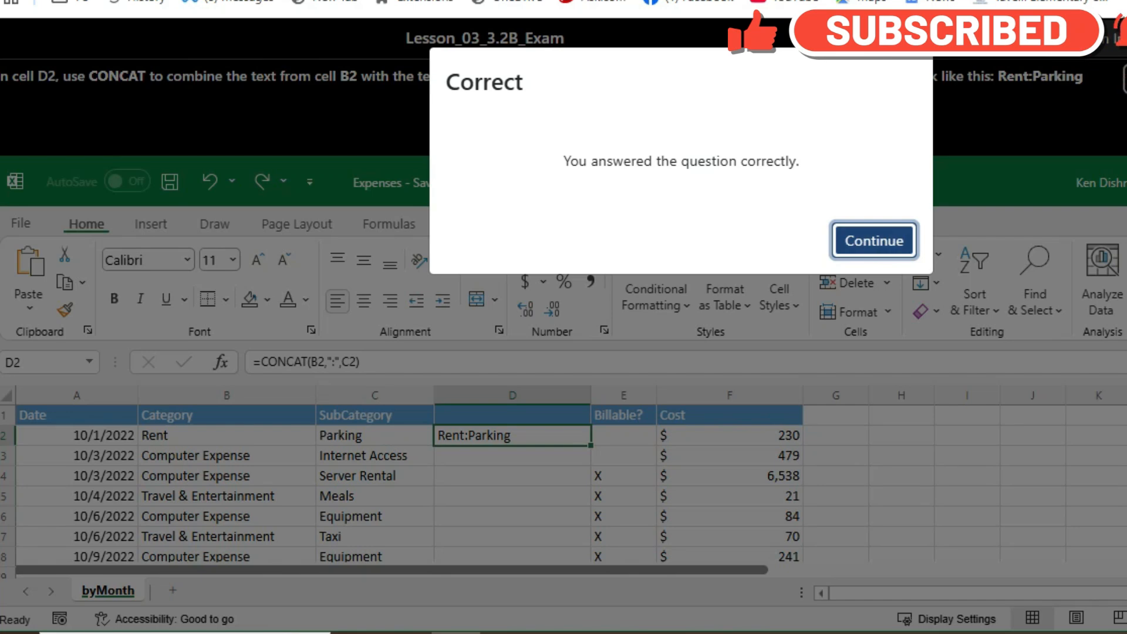
pyautogui.press('Return')
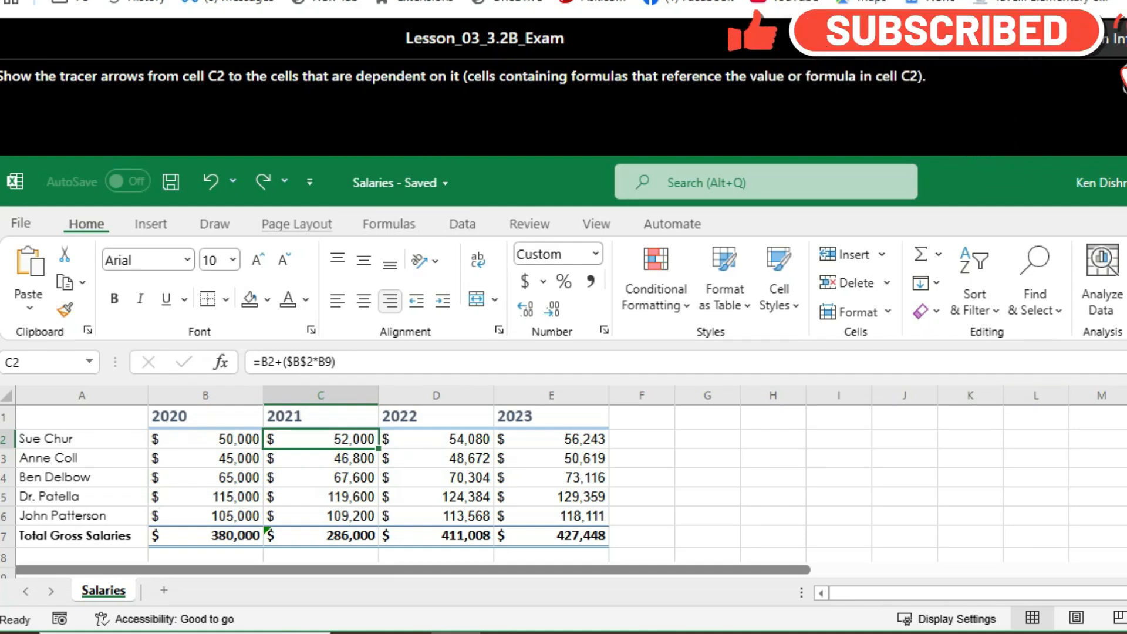
# Step: Try tracing the precedents of cell C2 and dismiss the feedback
pyautogui.click(389, 224)
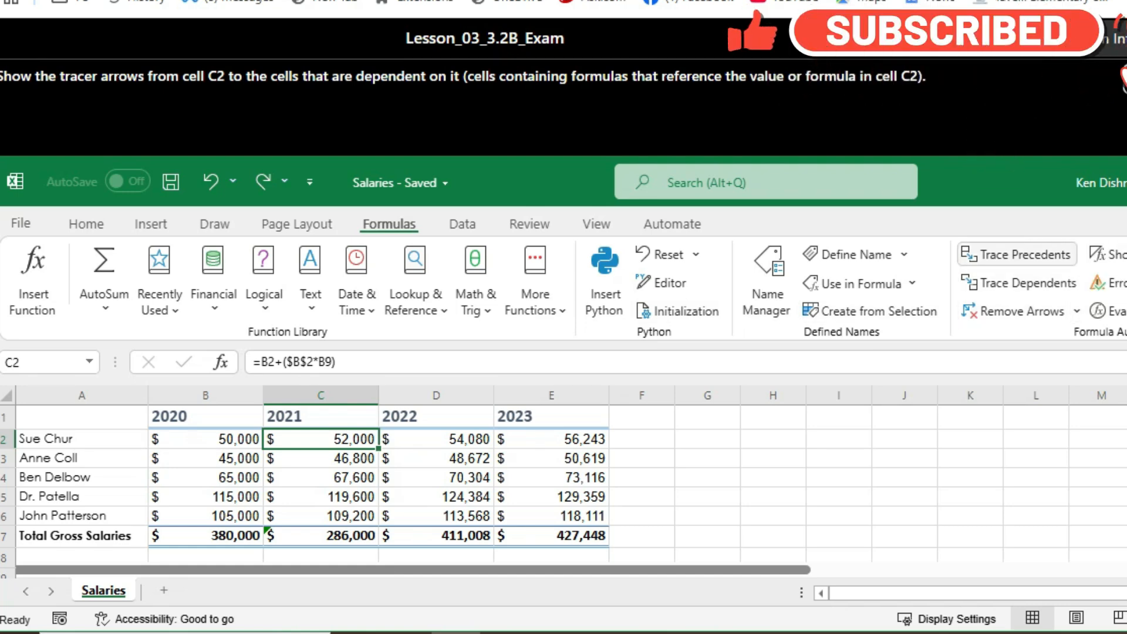
pyautogui.click(1017, 254)
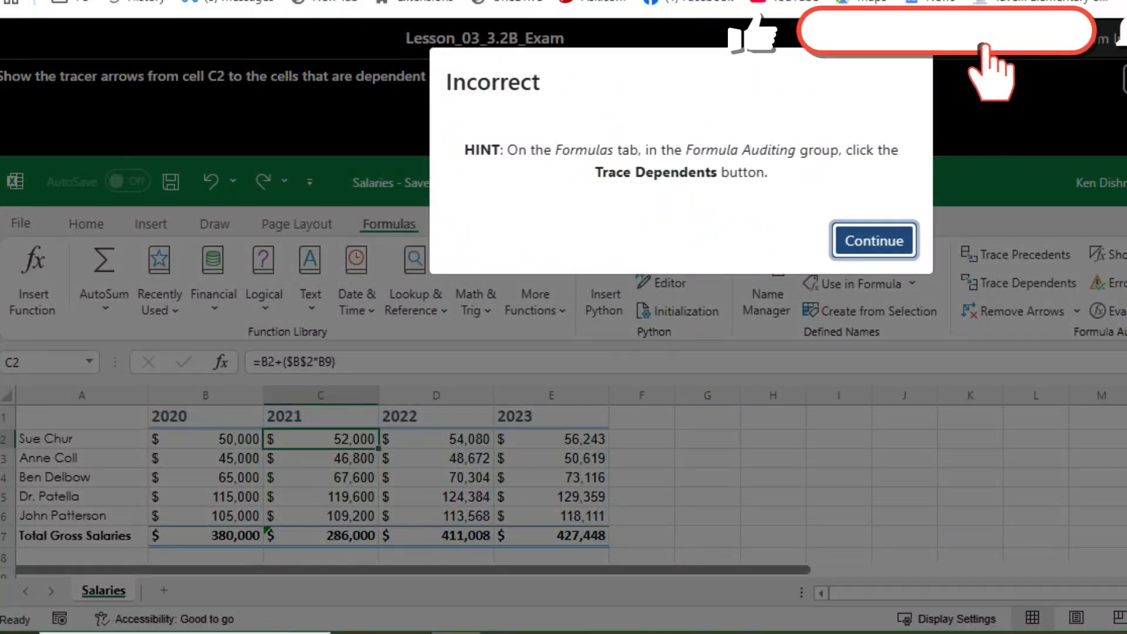
pyautogui.press('Return')
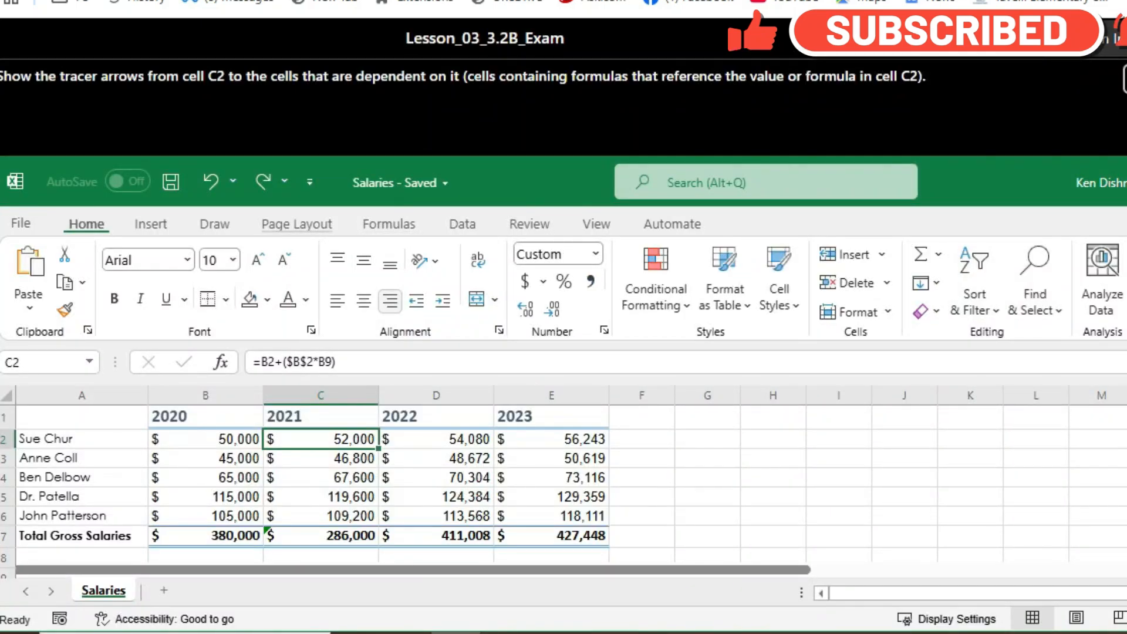
# Step: Trace the dependents of cell C2 and continue to the next question
pyautogui.click(389, 224)
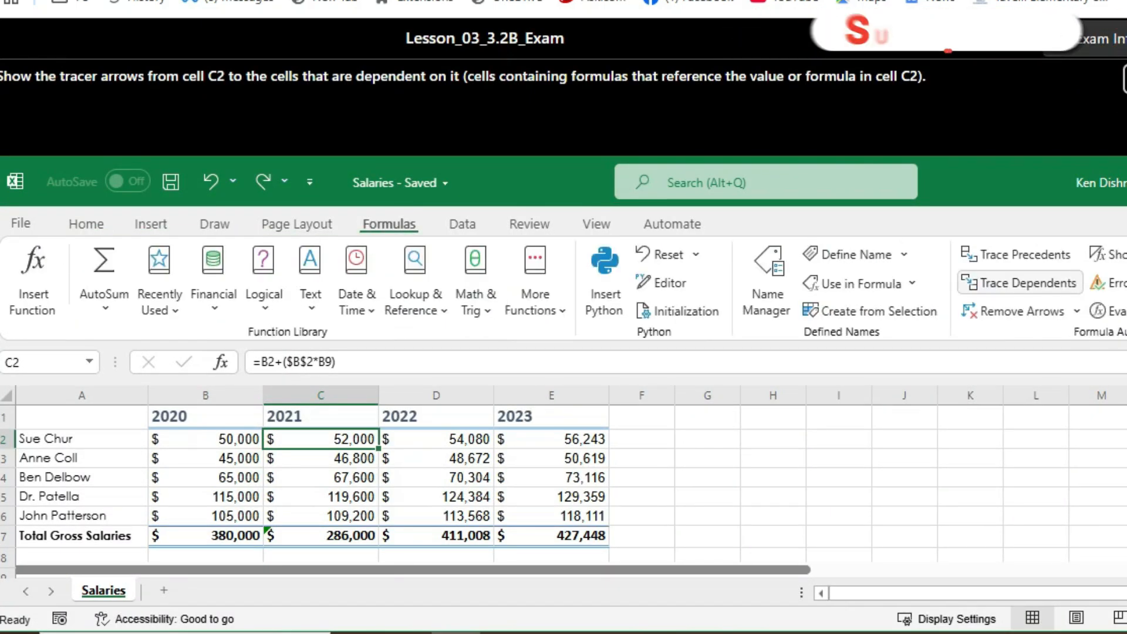
pyautogui.click(1028, 283)
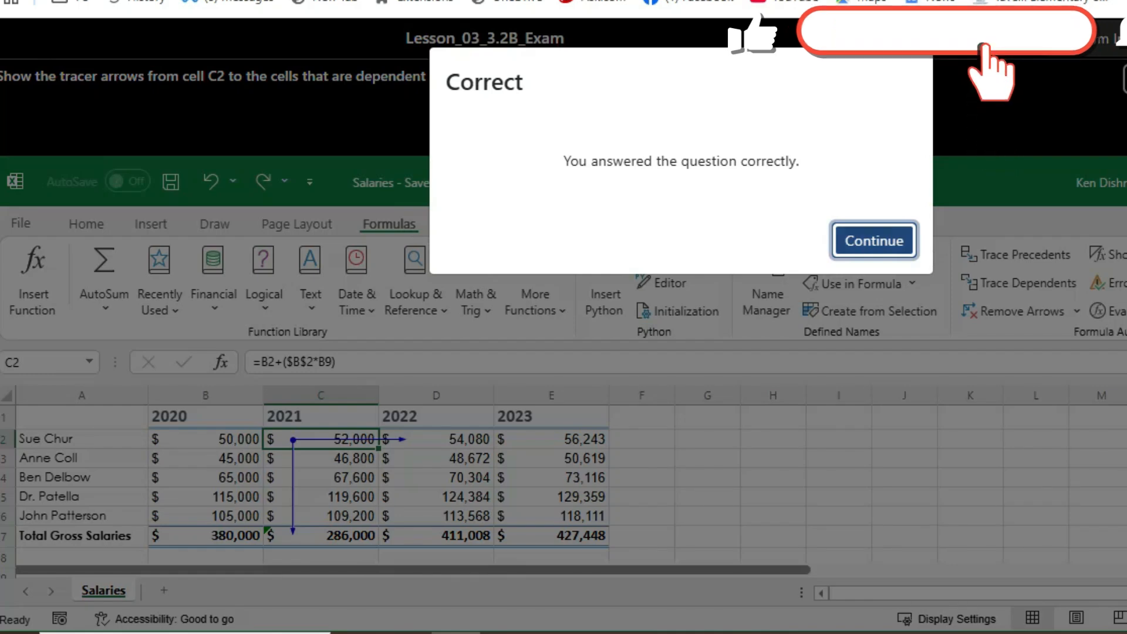
pyautogui.press('Return')
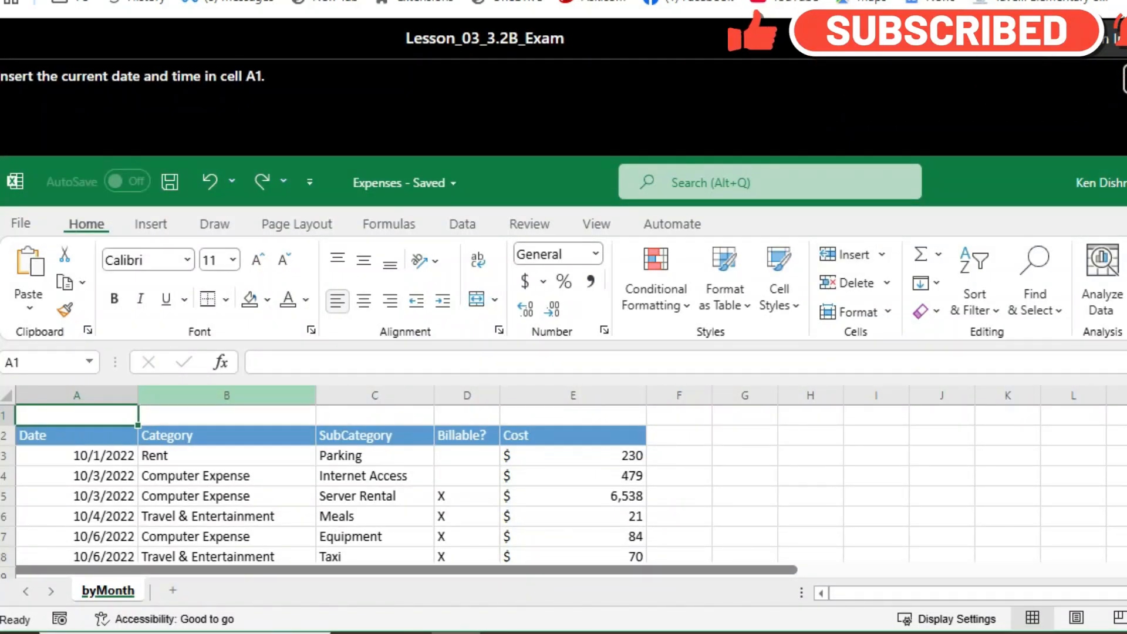
# Step: Try entering the TODAY function in cell A1 and dismiss the feedback
pyautogui.write('=')
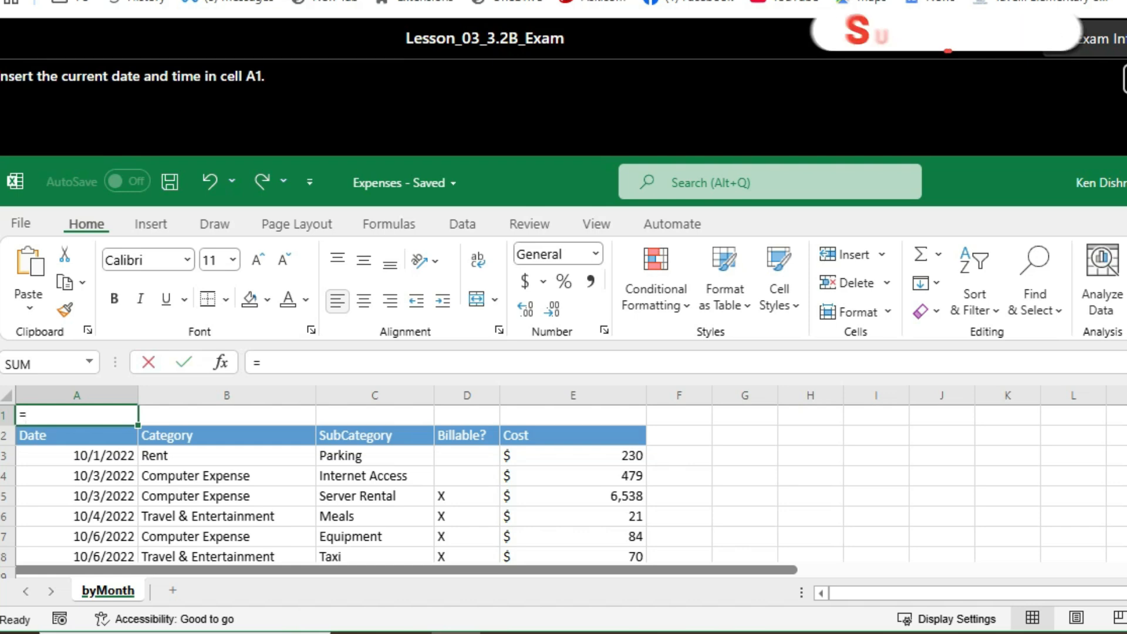
pyautogui.write('TO')
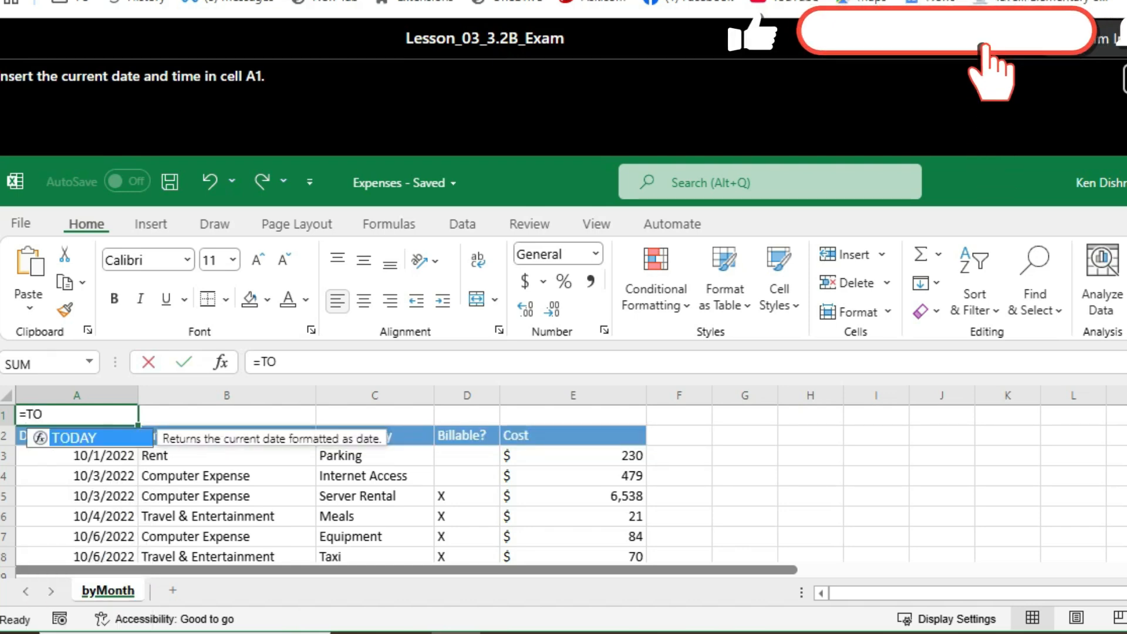
pyautogui.press('Tab')
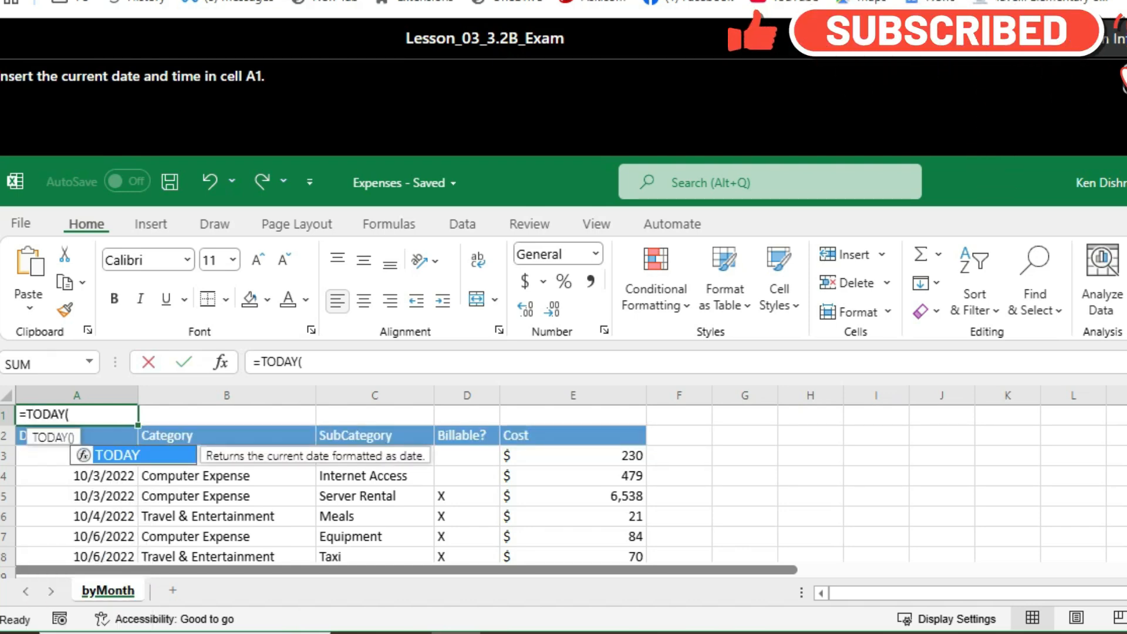
pyautogui.press('Return')
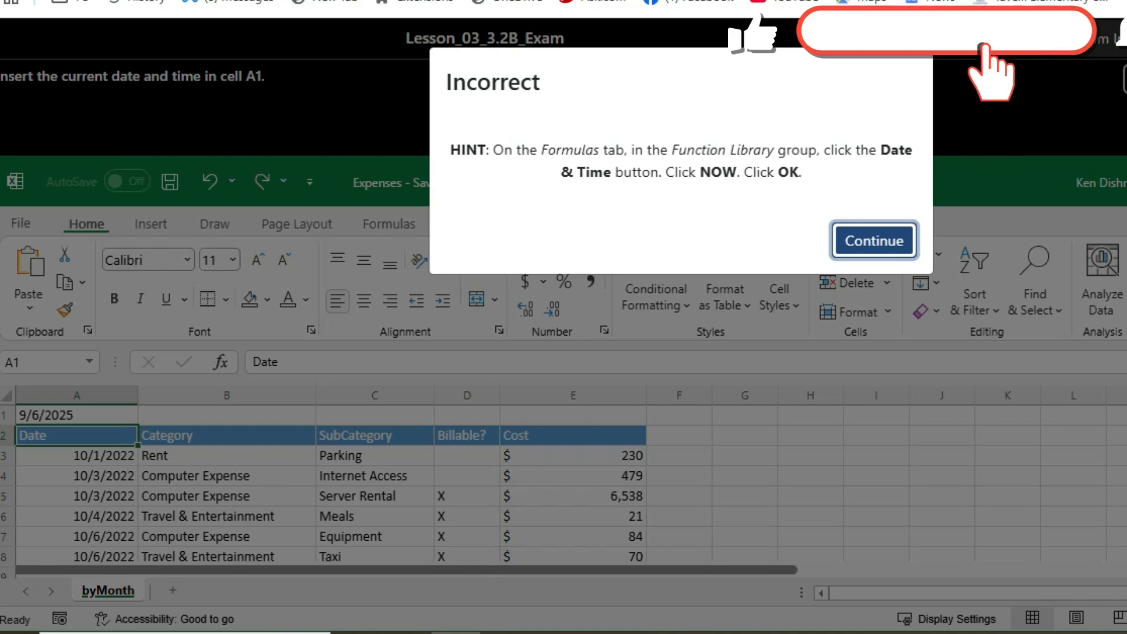
pyautogui.click(874, 241)
# Step: Insert the NOW function from the date and time functions in cell A1 and confirm it
pyautogui.click(389, 224)
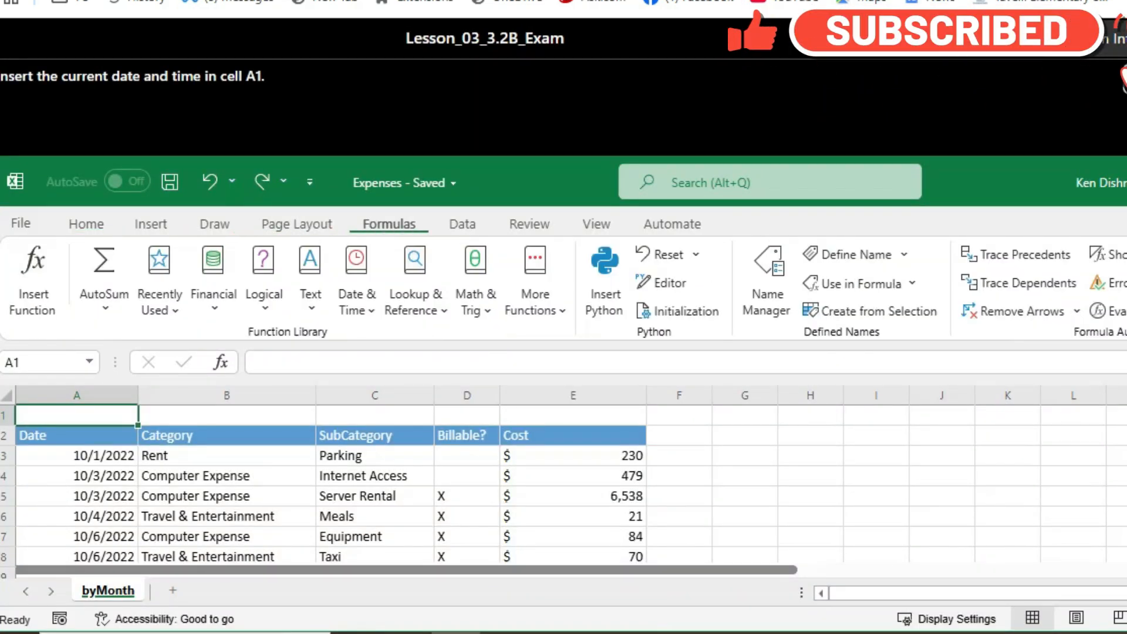
pyautogui.click(213, 276)
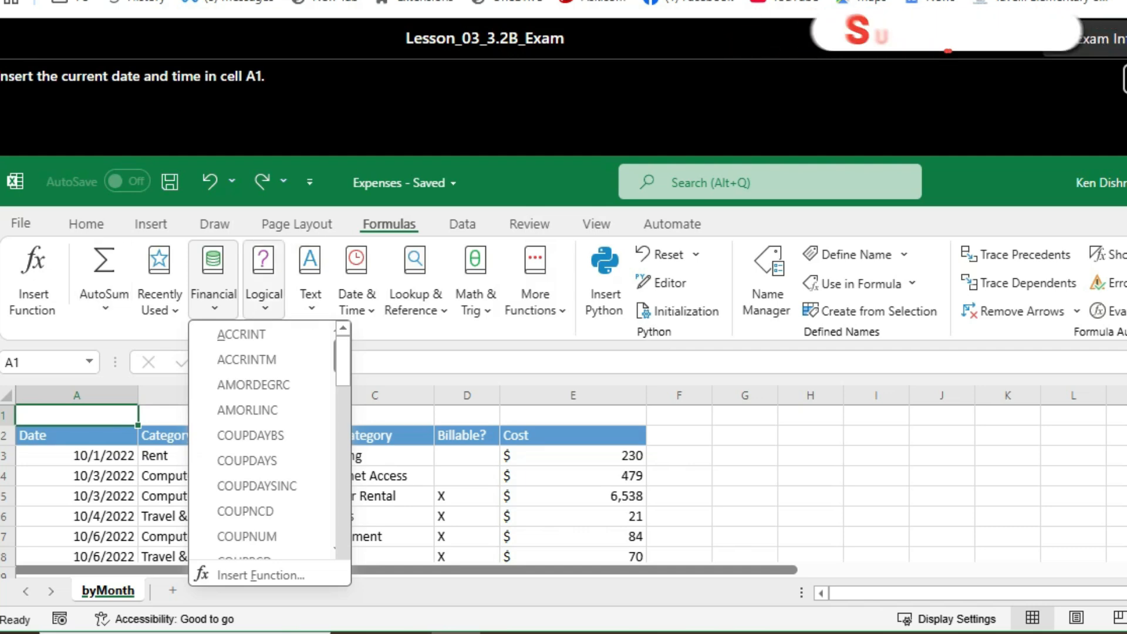
pyautogui.scroll(-7, 258, 435)
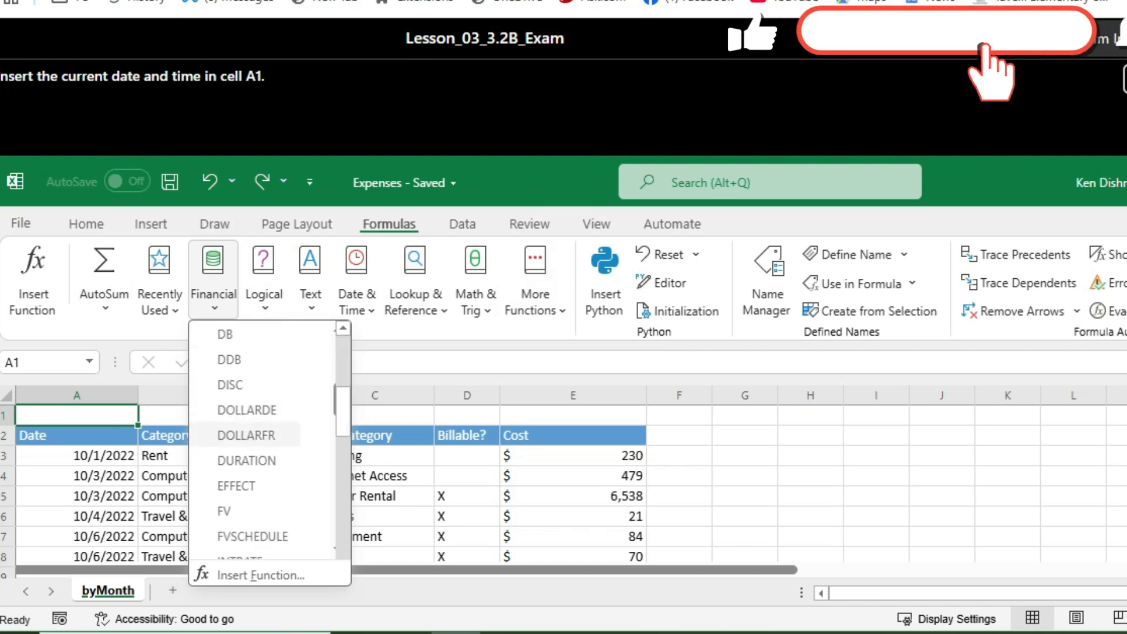
pyautogui.scroll(-2, 258, 435)
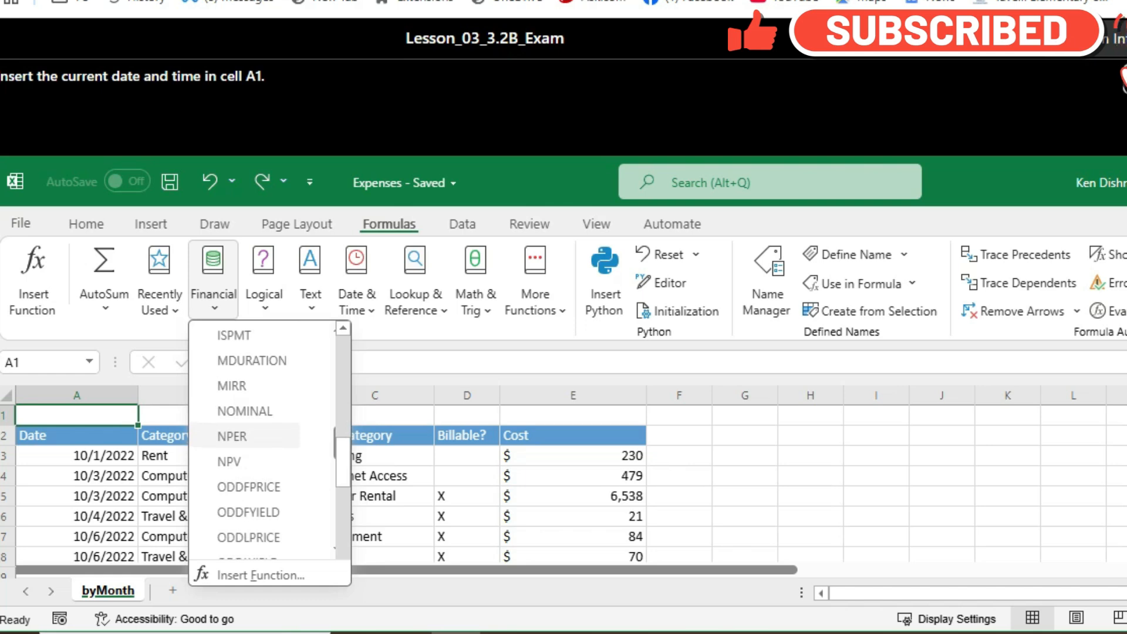
pyautogui.scroll(5, 258, 435)
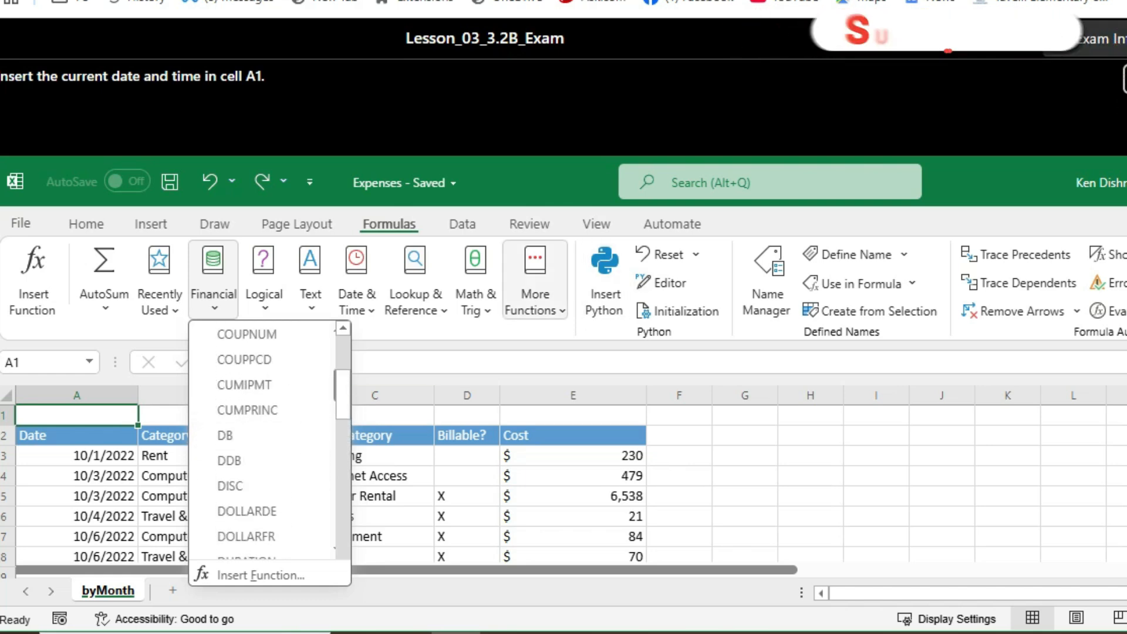
pyautogui.click(356, 294)
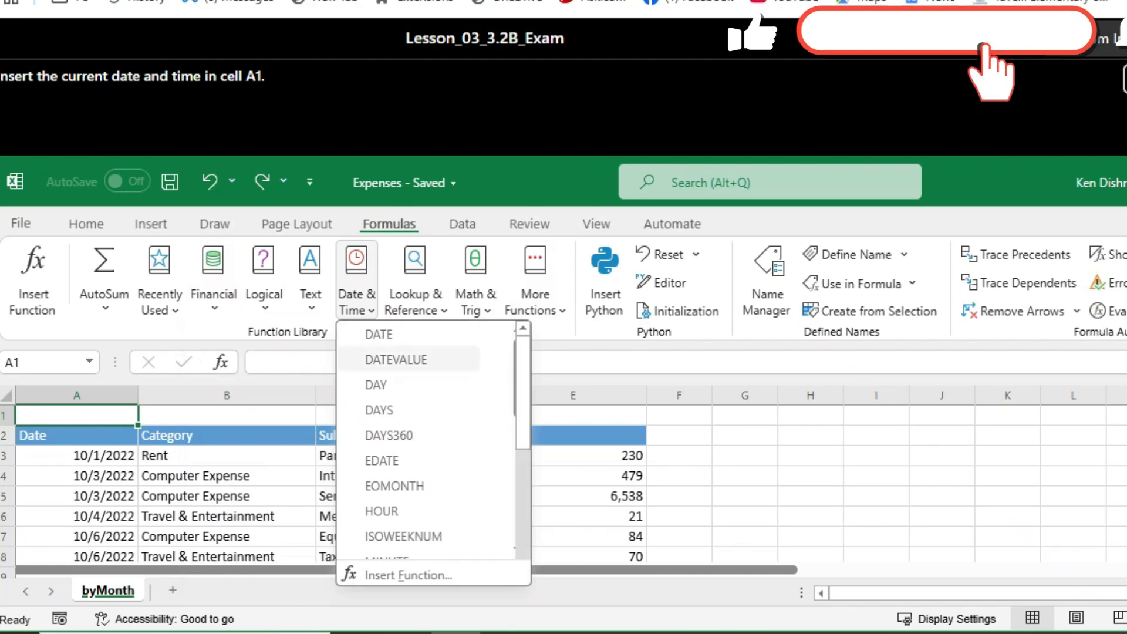
pyautogui.scroll(-2, 411, 473)
pyautogui.scroll(-3, 411, 486)
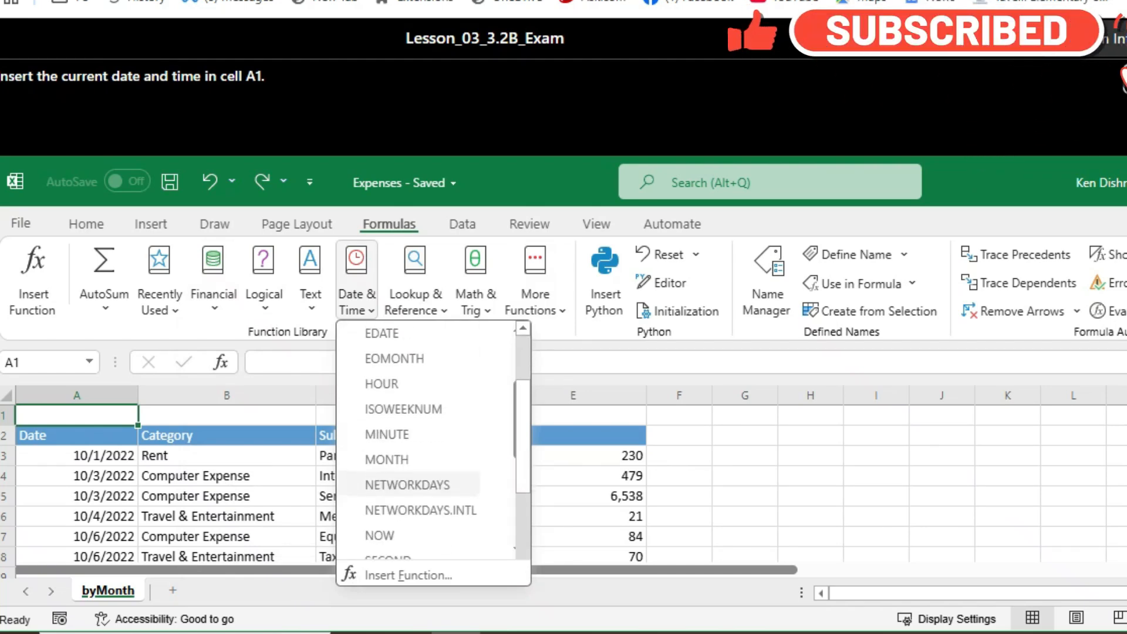
pyautogui.click(379, 359)
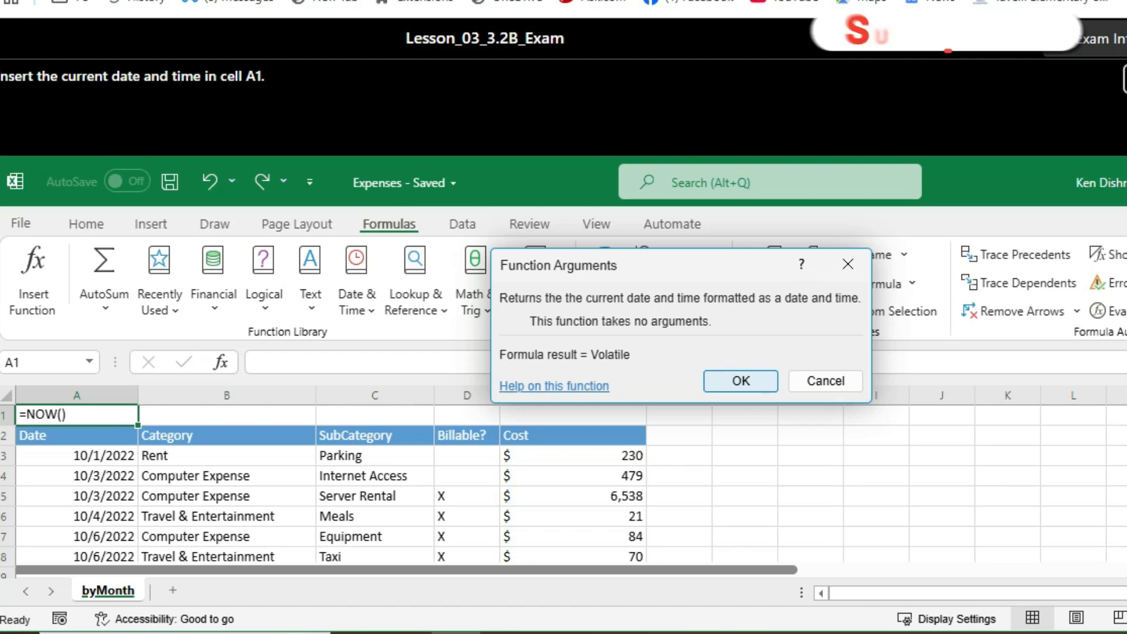
pyautogui.click(741, 381)
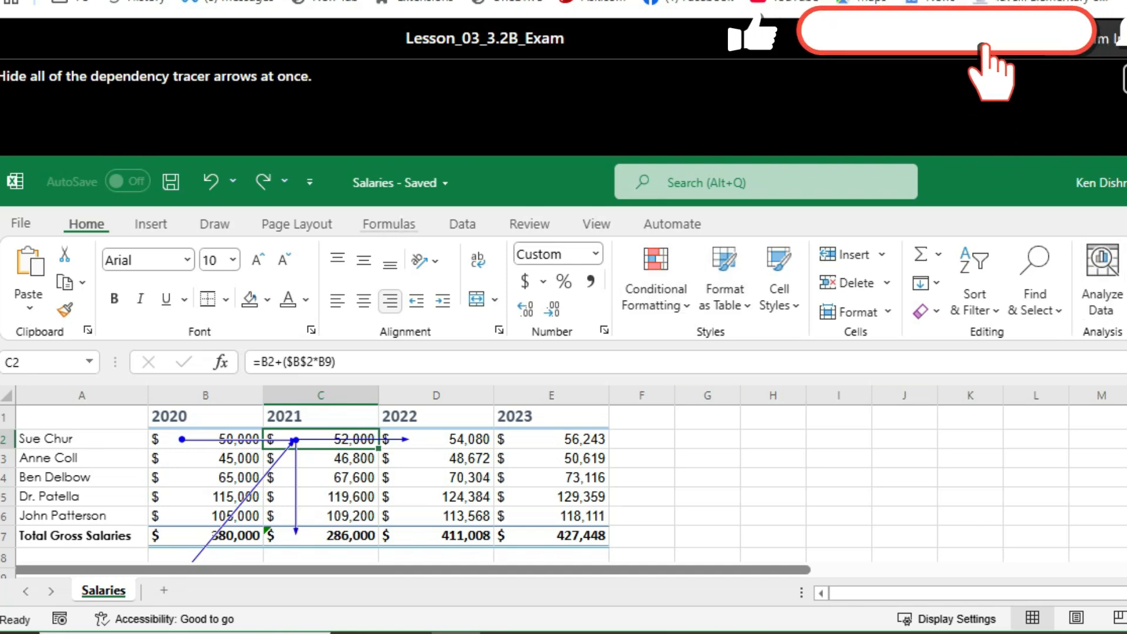
# Step: Remove all dependency tracer arrows from the Salaries sheet at once and continue to the next question
pyautogui.click(388, 224)
pyautogui.click(1011, 311)
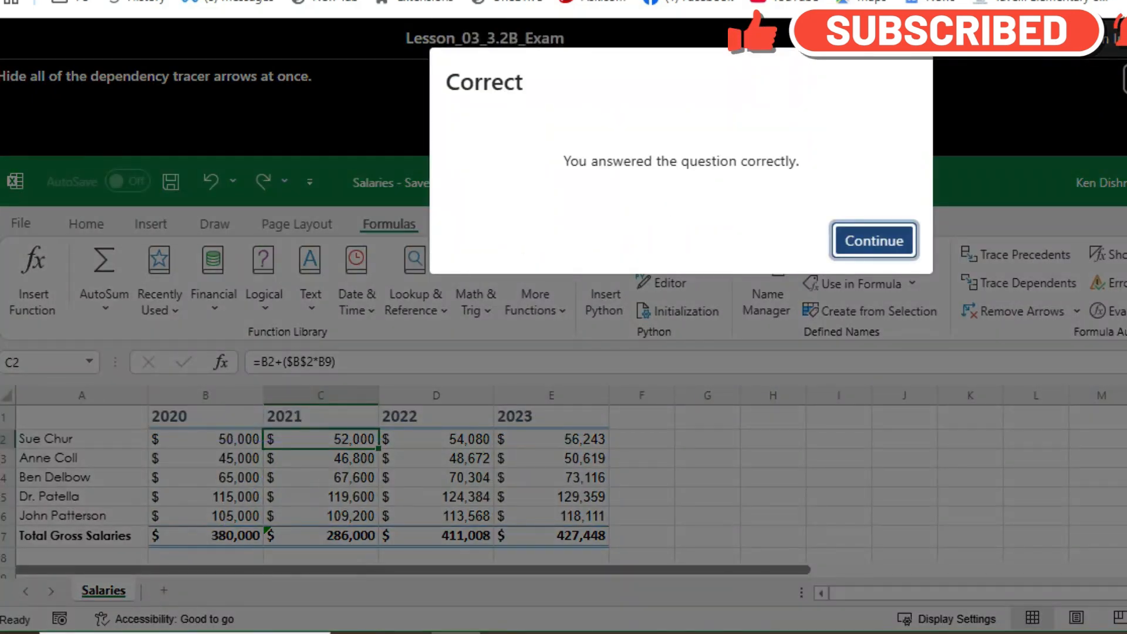
pyautogui.click(874, 240)
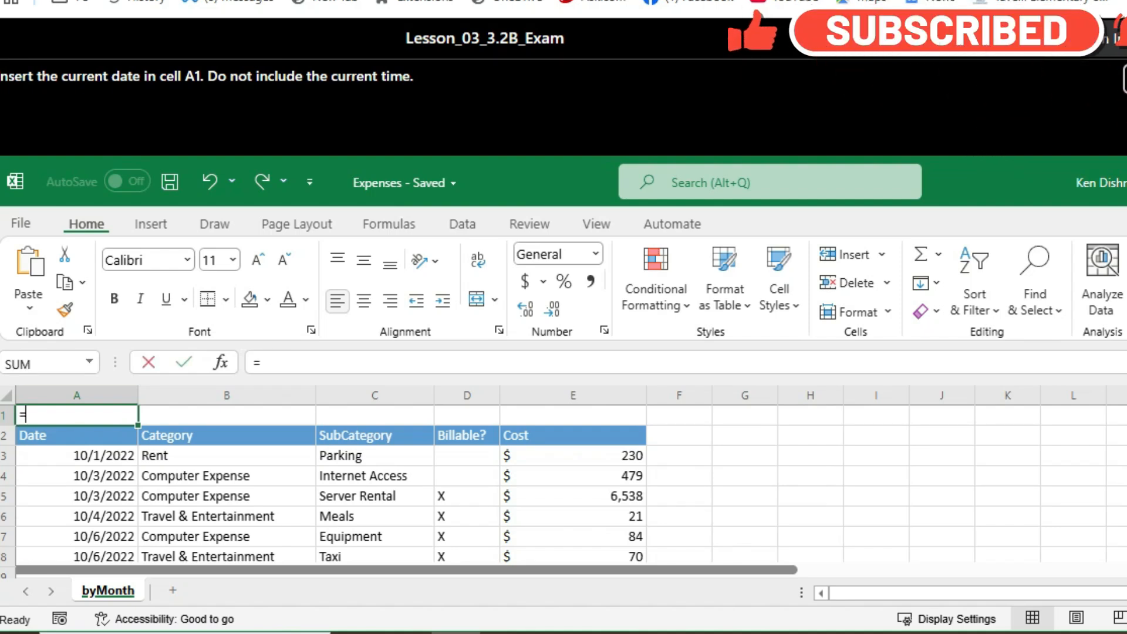
# Step: Enter the TODAY function in cell A1 and continue to the next question
pyautogui.write('=T')
pyautogui.scroll(-4, 82, 532)
pyautogui.click(74, 532)
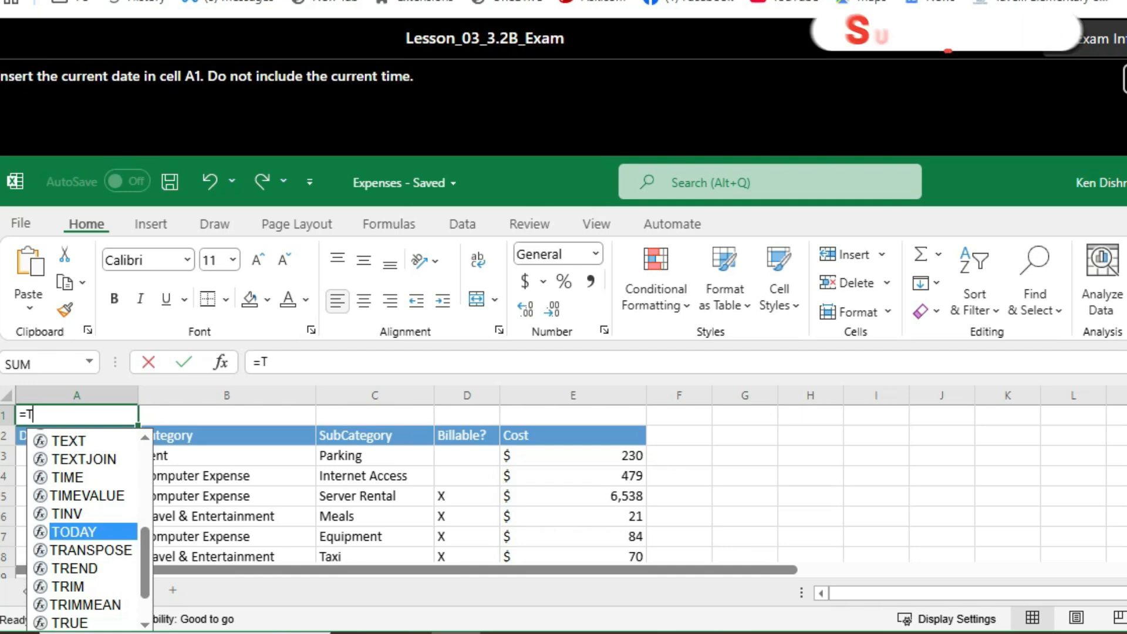
pyautogui.press('Tab')
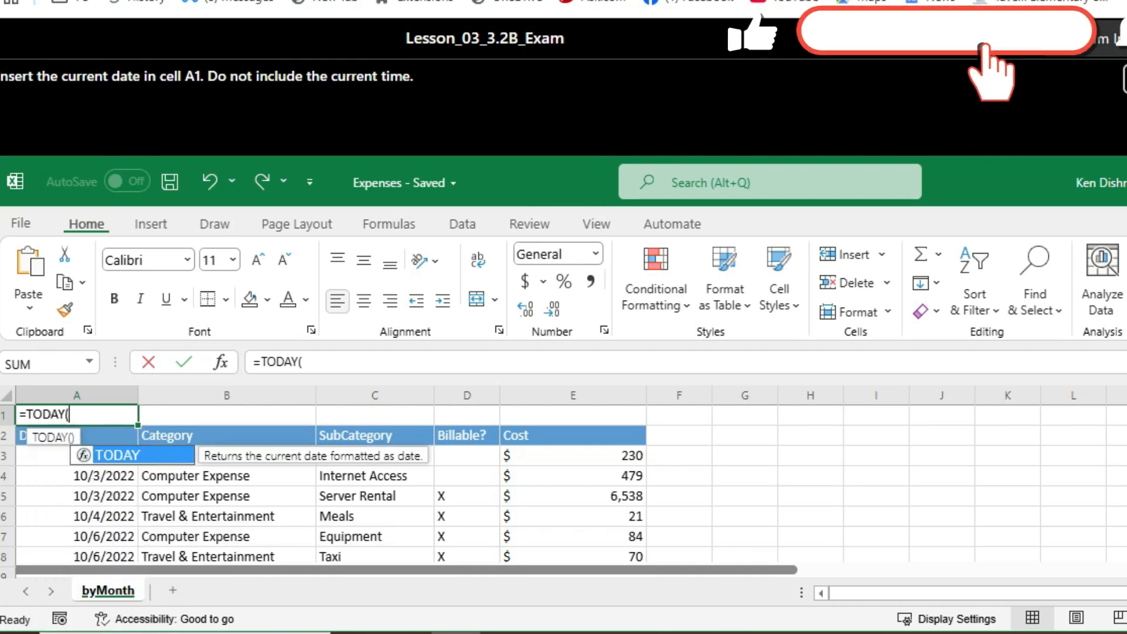
pyautogui.press('Return')
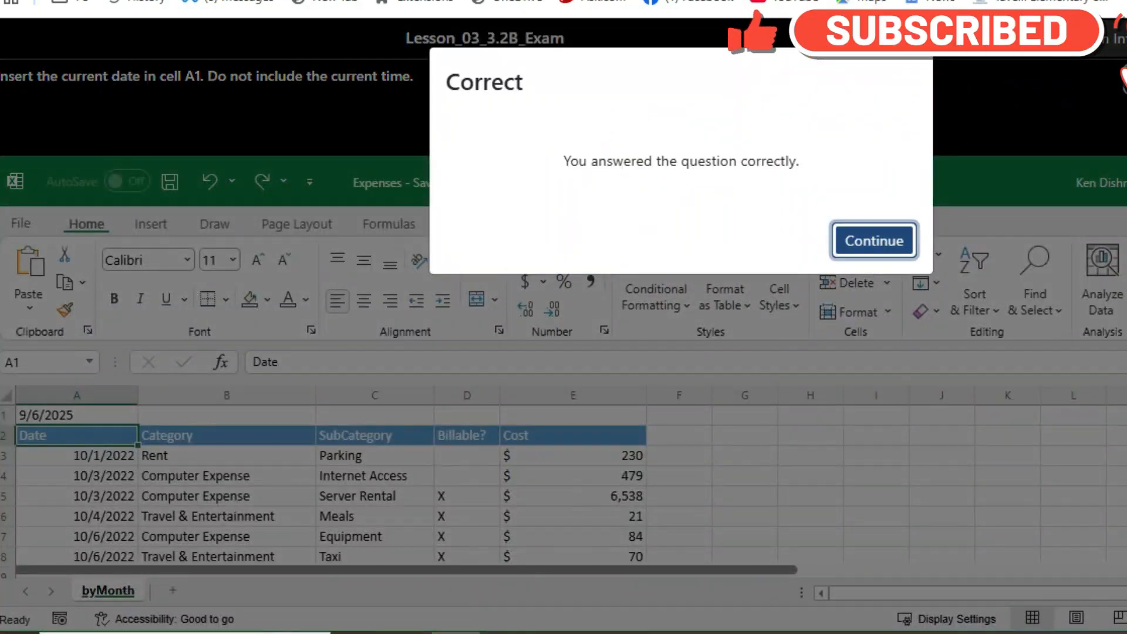
pyautogui.press('Return')
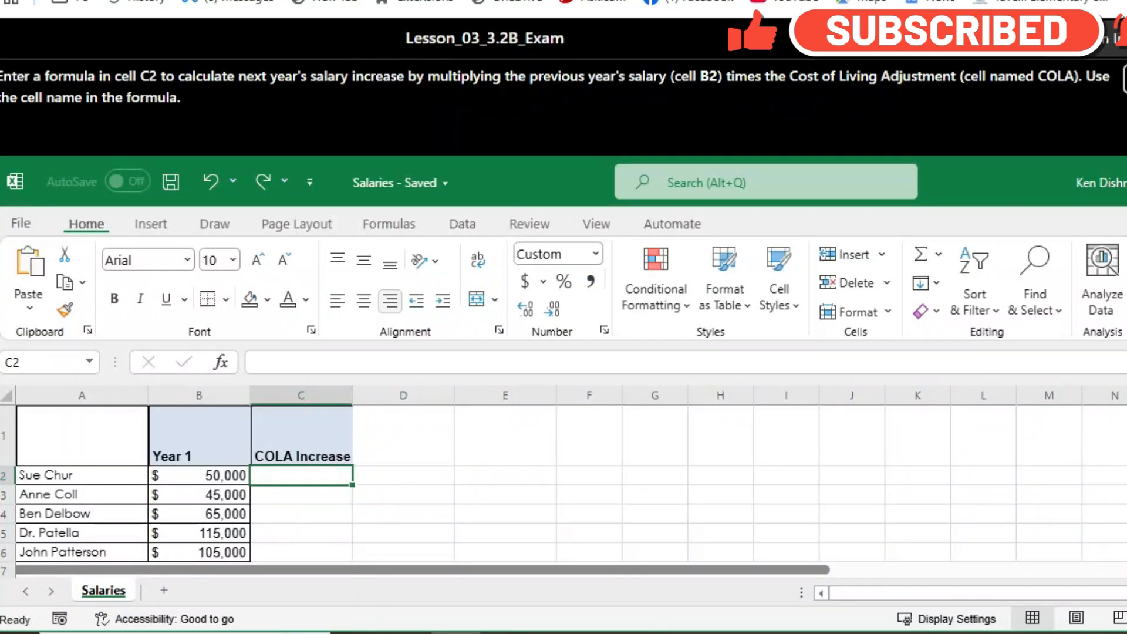
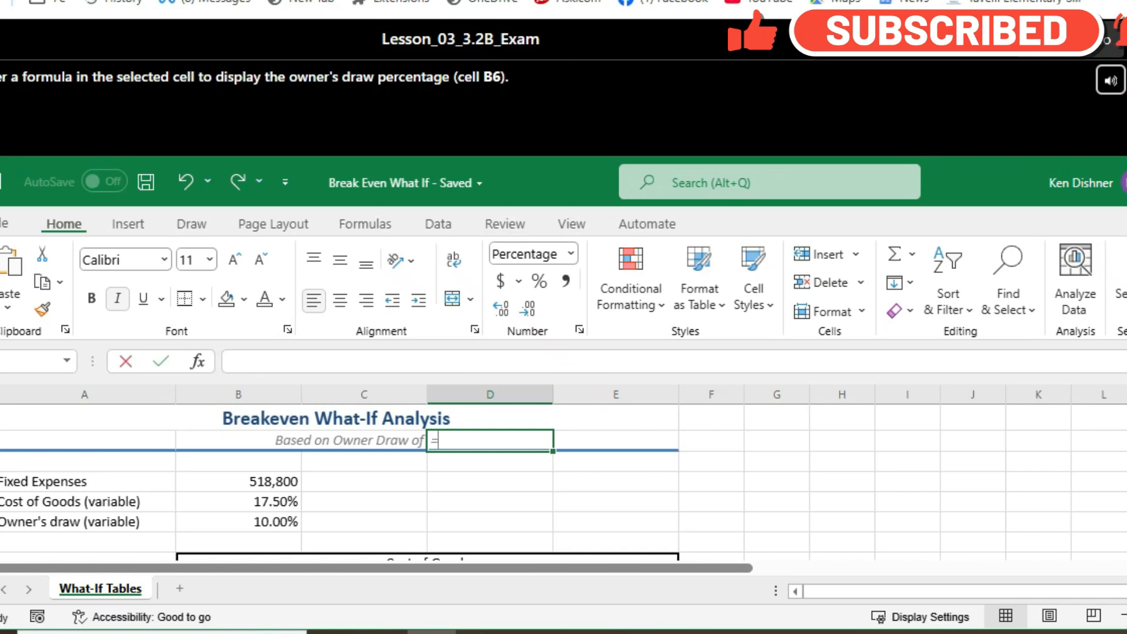
pyautogui.write('PER')
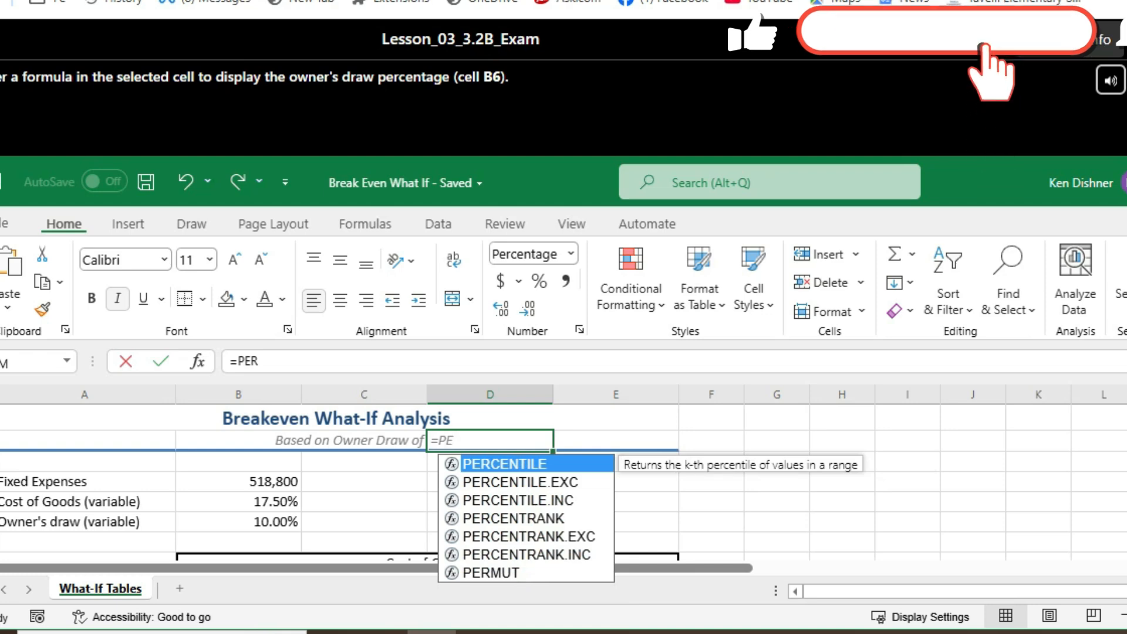
pyautogui.press('BackSpace')
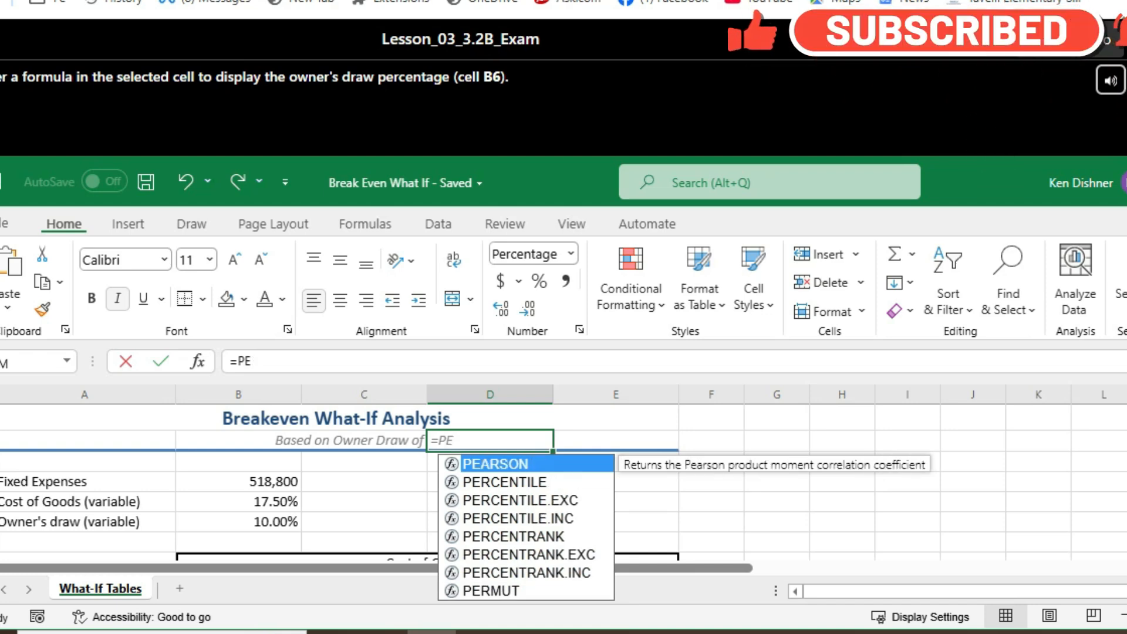
pyautogui.press('BackSpace')
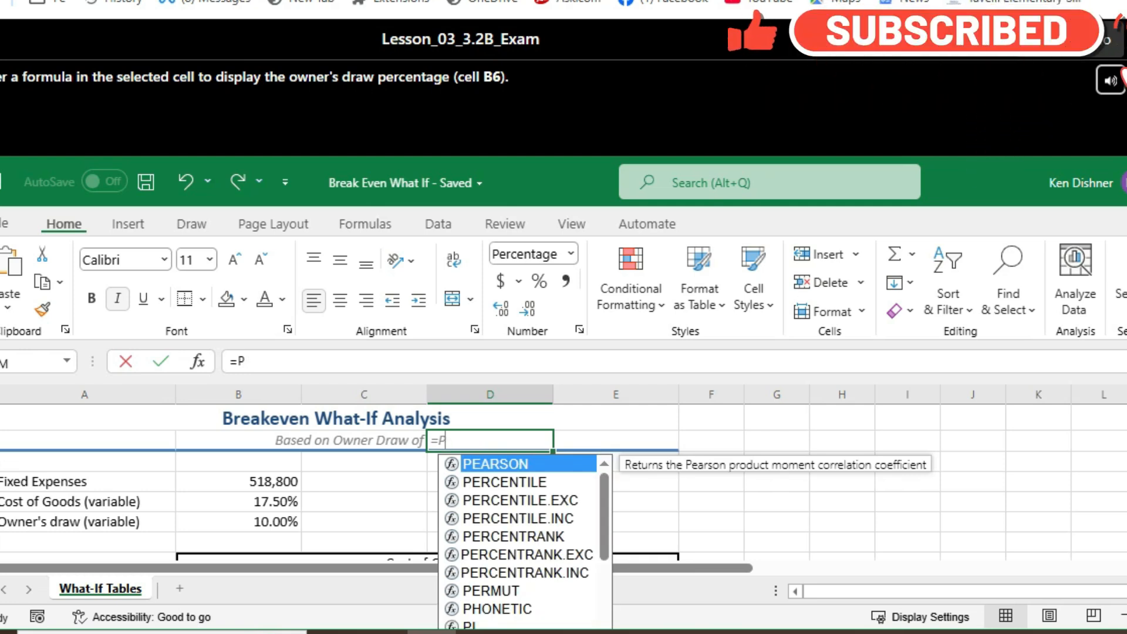
pyautogui.scroll(-2, 523, 541)
pyautogui.scroll(-2, 523, 541)
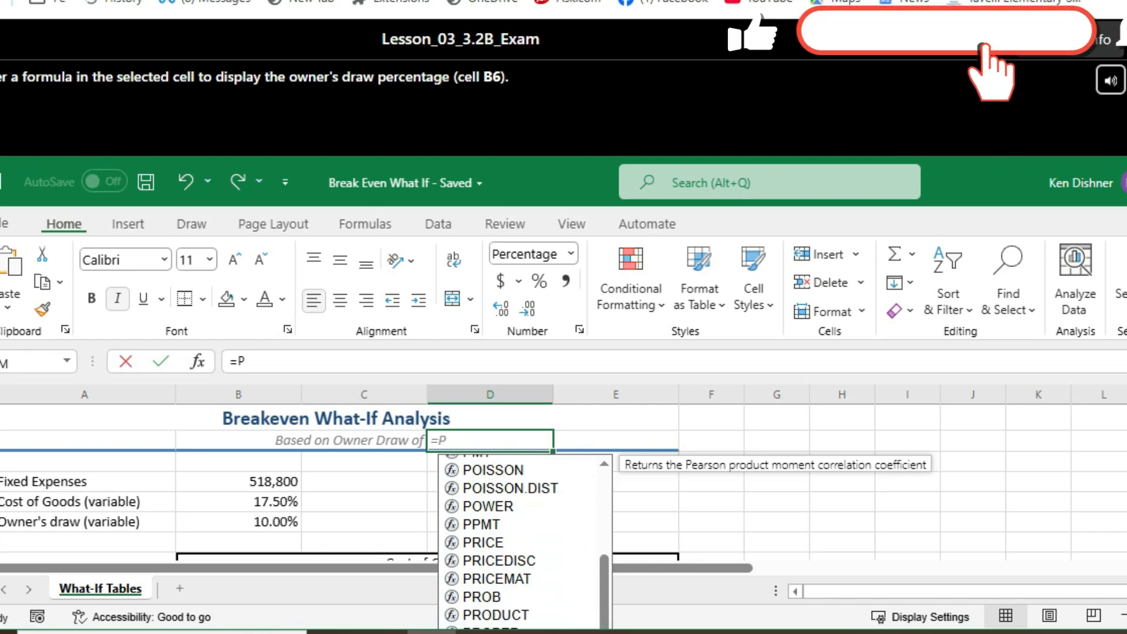
pyautogui.scroll(4, 523, 540)
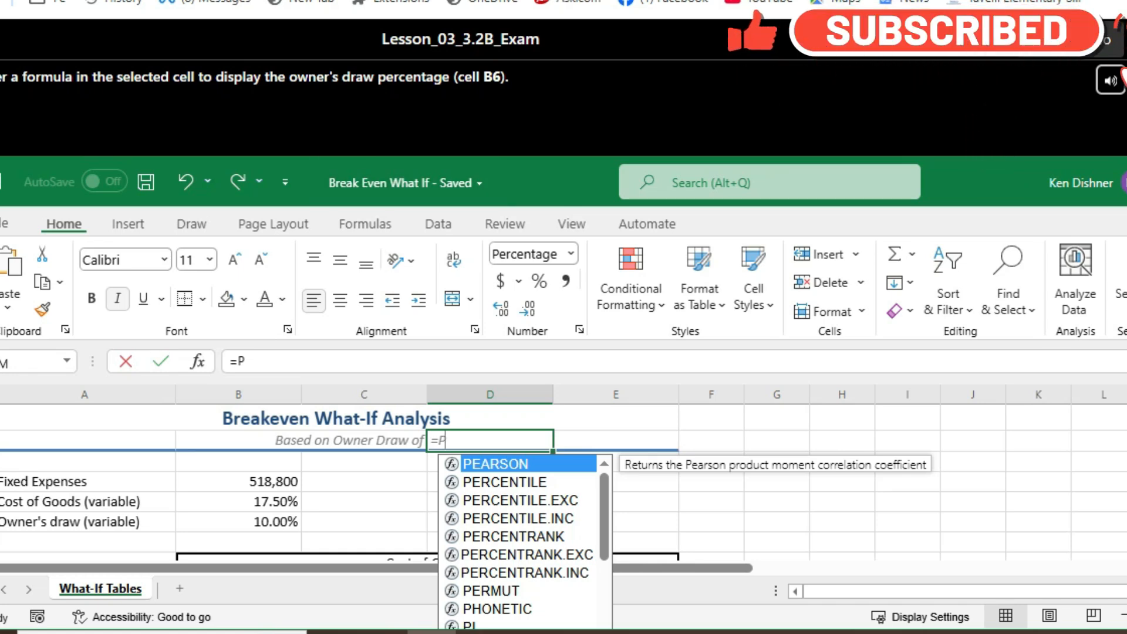
pyautogui.scroll(-2, 336, 482)
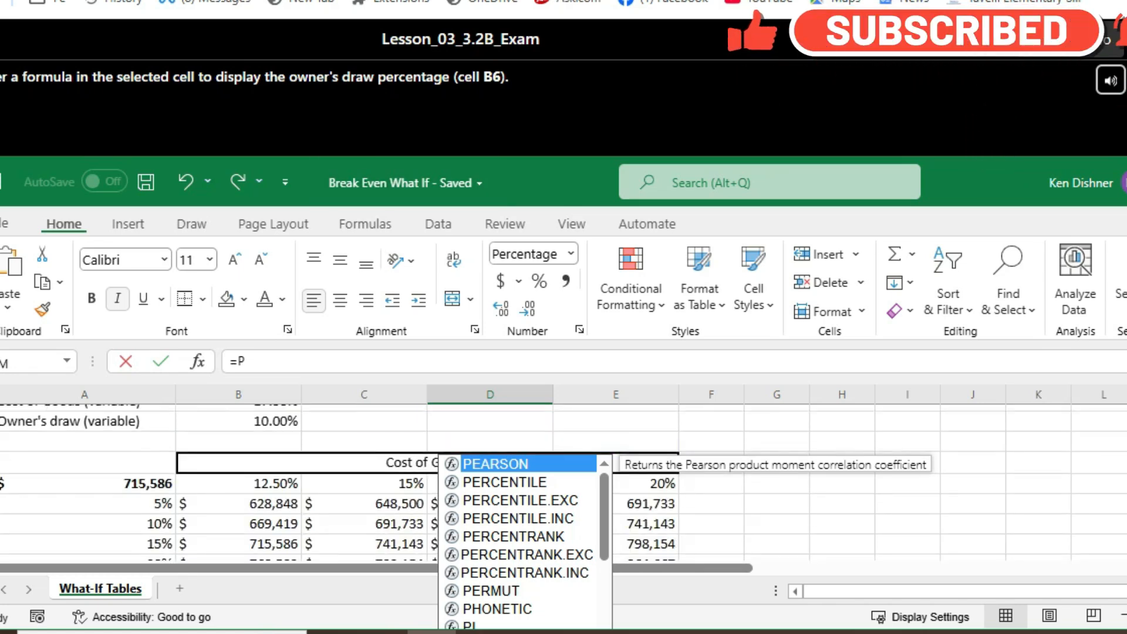
pyautogui.scroll(2, 335, 482)
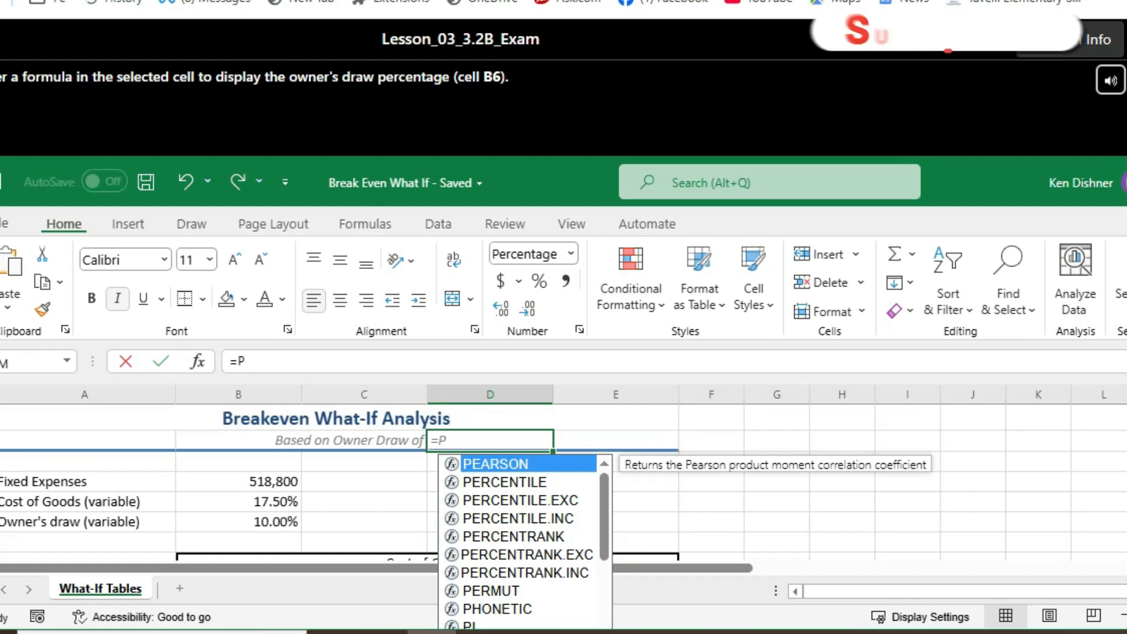
pyautogui.press('BackSpace')
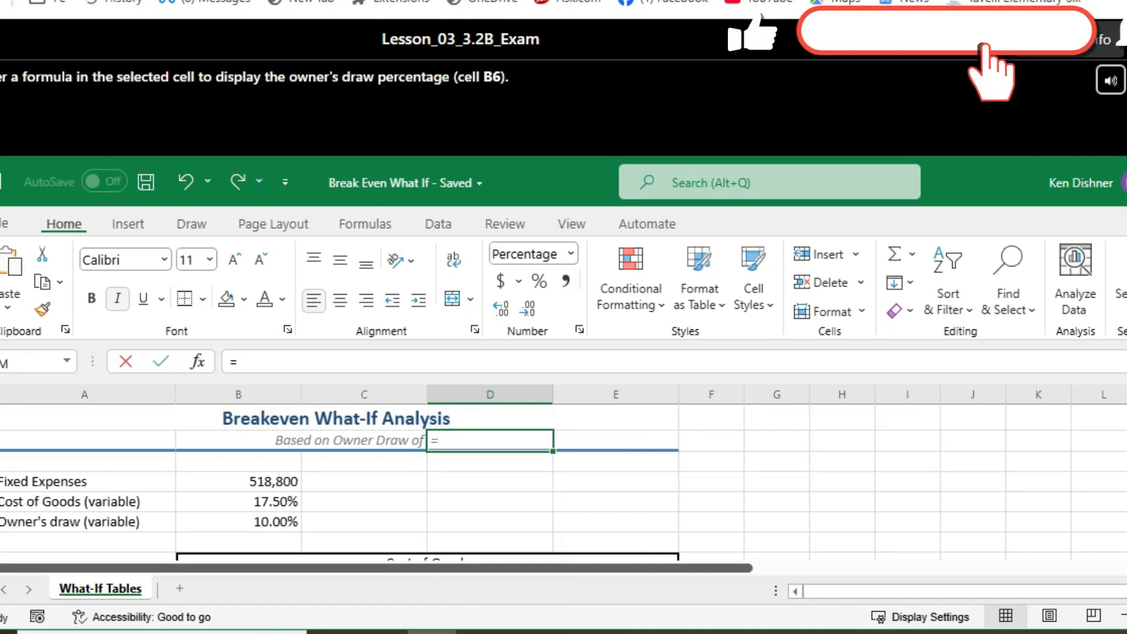
# Step: Complete the formula in cell D2 as a reference to the owner's draw percentage in B6 and continue to the next question
pyautogui.scroll(-2, 335, 481)
pyautogui.scroll(2, 335, 482)
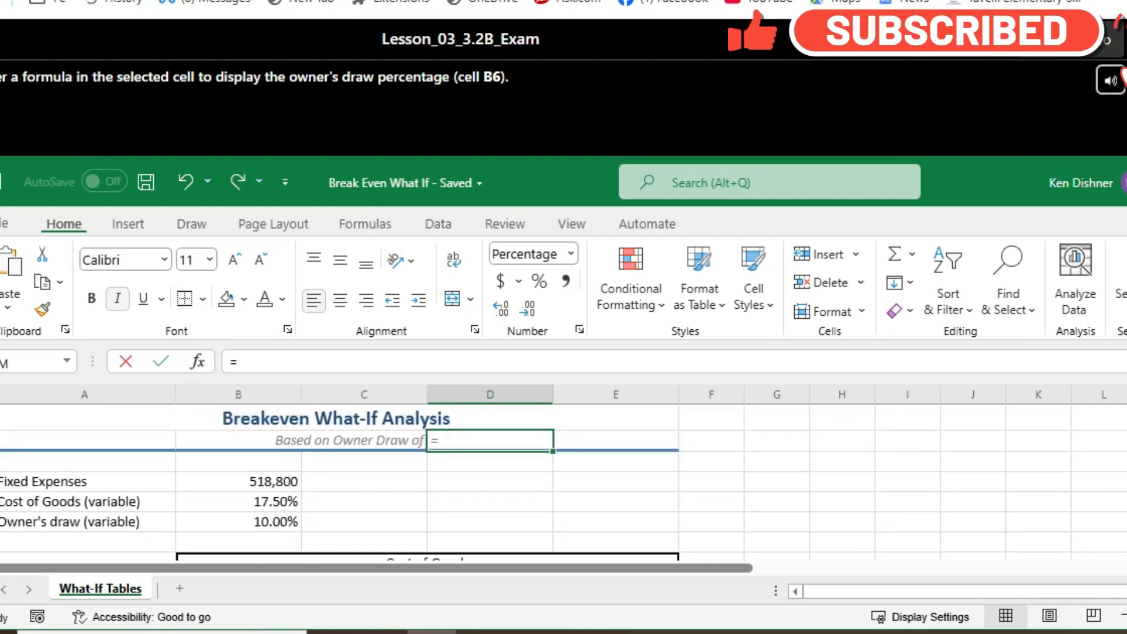
pyautogui.scroll(-3, 564, 482)
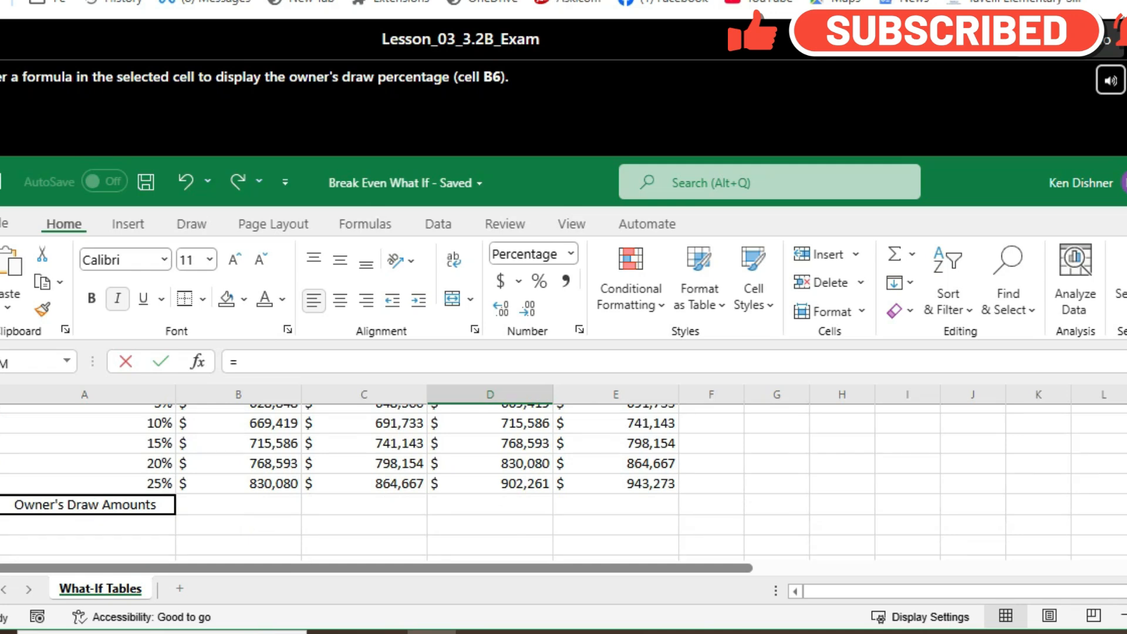
pyautogui.scroll(-3, 563, 482)
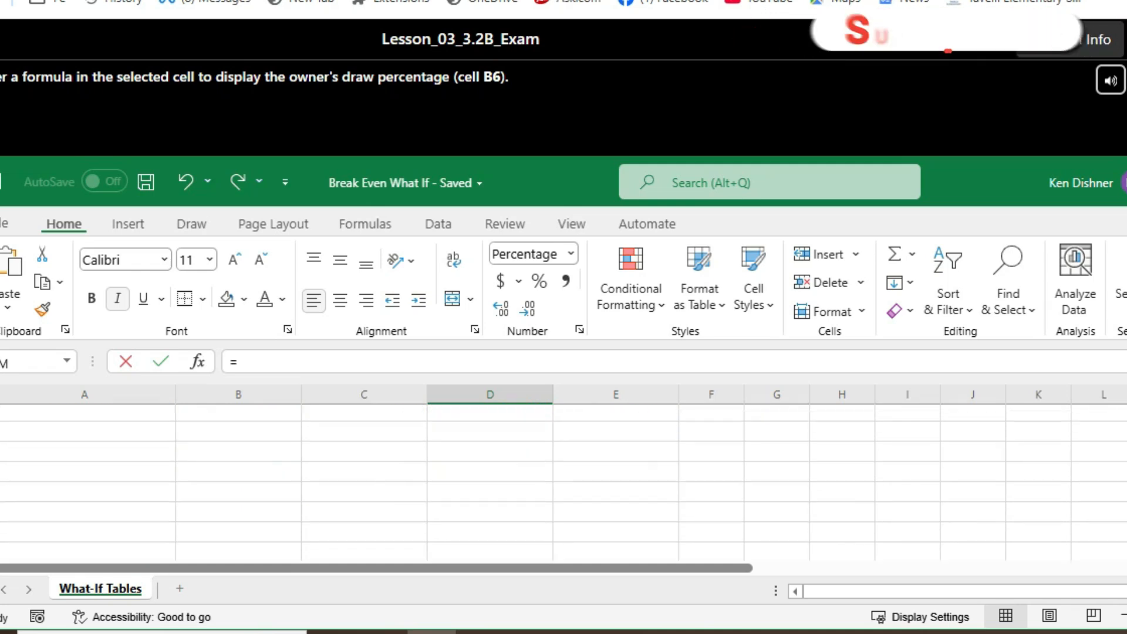
pyautogui.scroll(3, 564, 482)
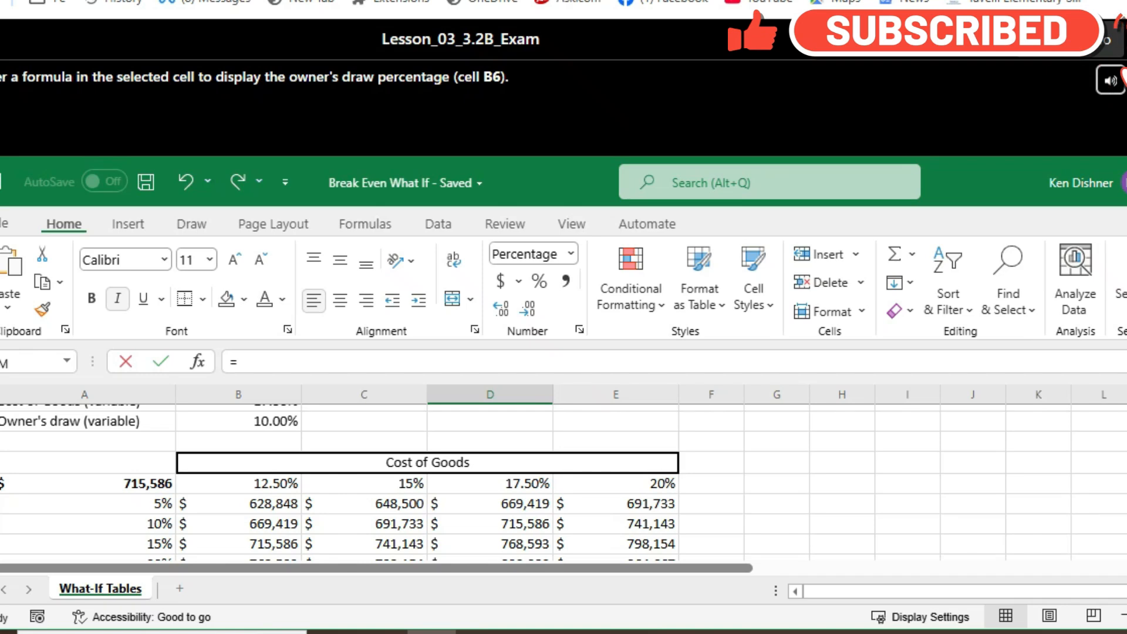
pyautogui.scroll(2, 564, 483)
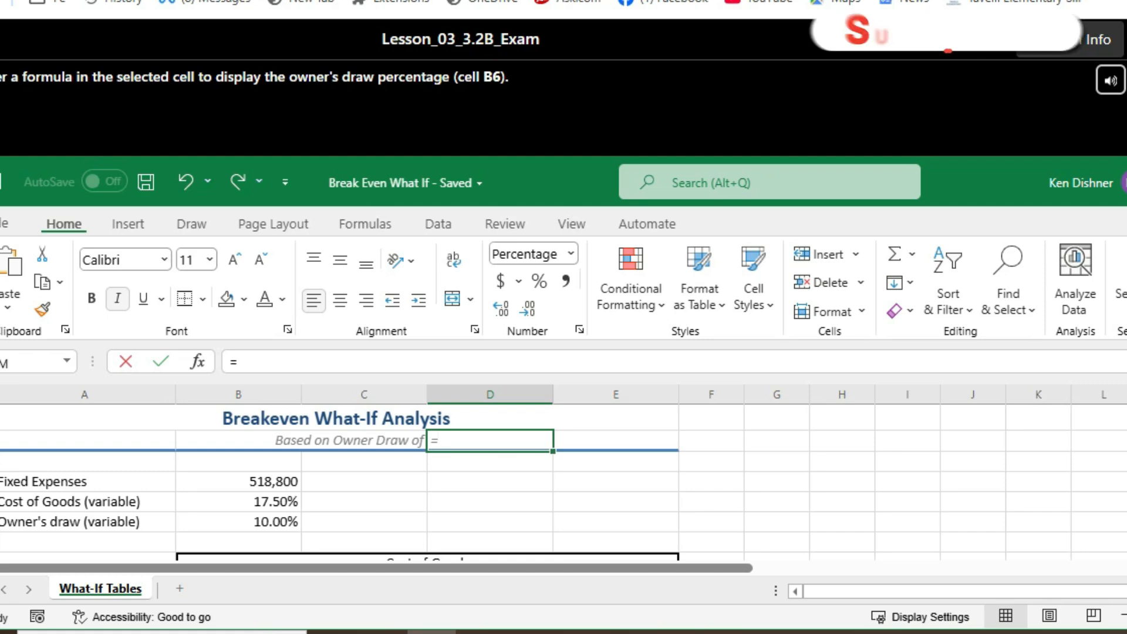
pyautogui.click(239, 522)
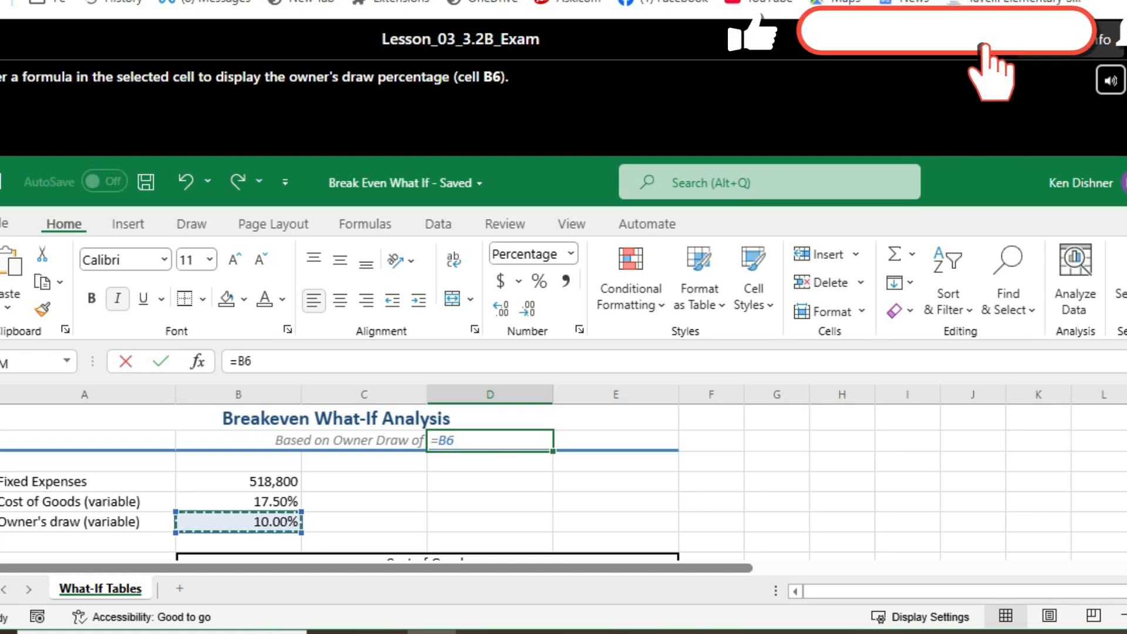
pyautogui.press('Return')
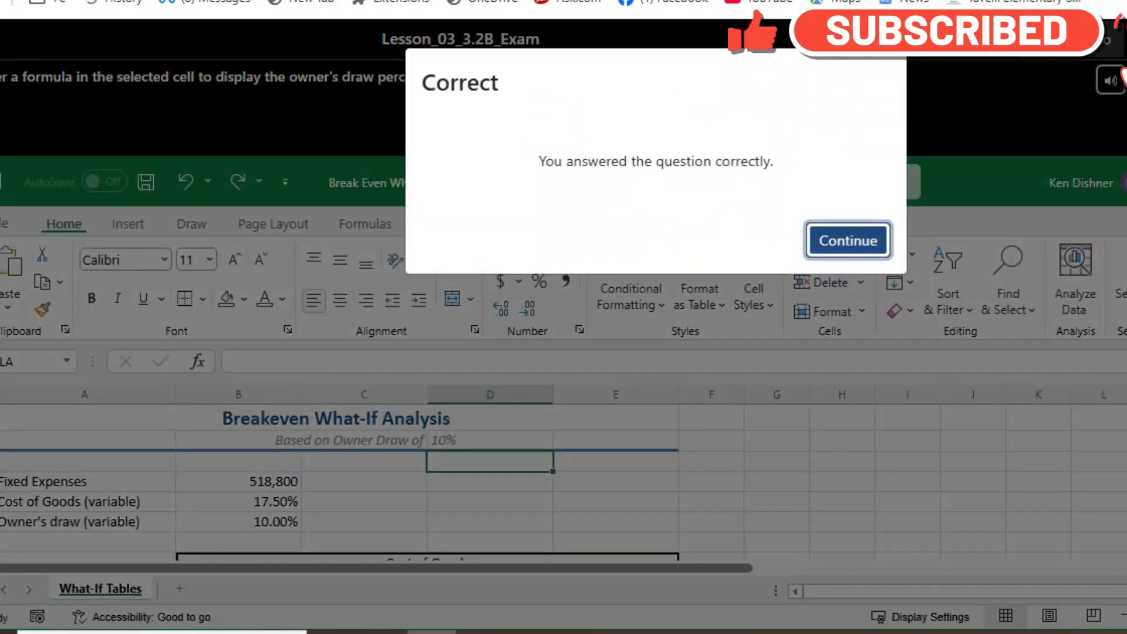
pyautogui.press('Return')
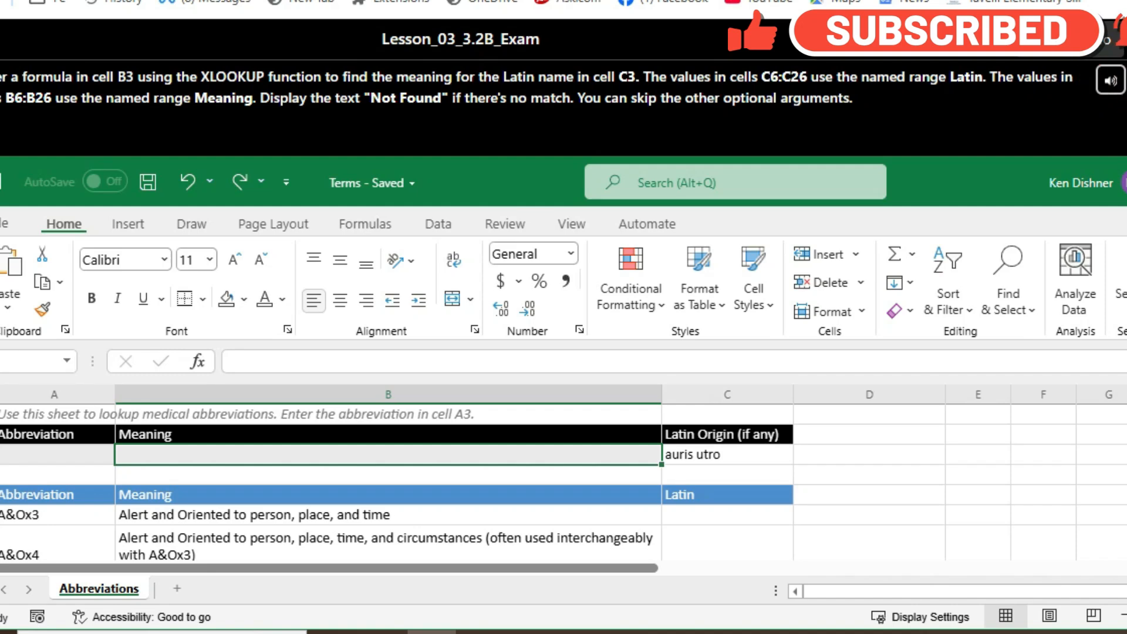
# Step: Start an XLOOKUP formula in cell B3, open its function arguments, and set the lookup value to C3
pyautogui.write('=')
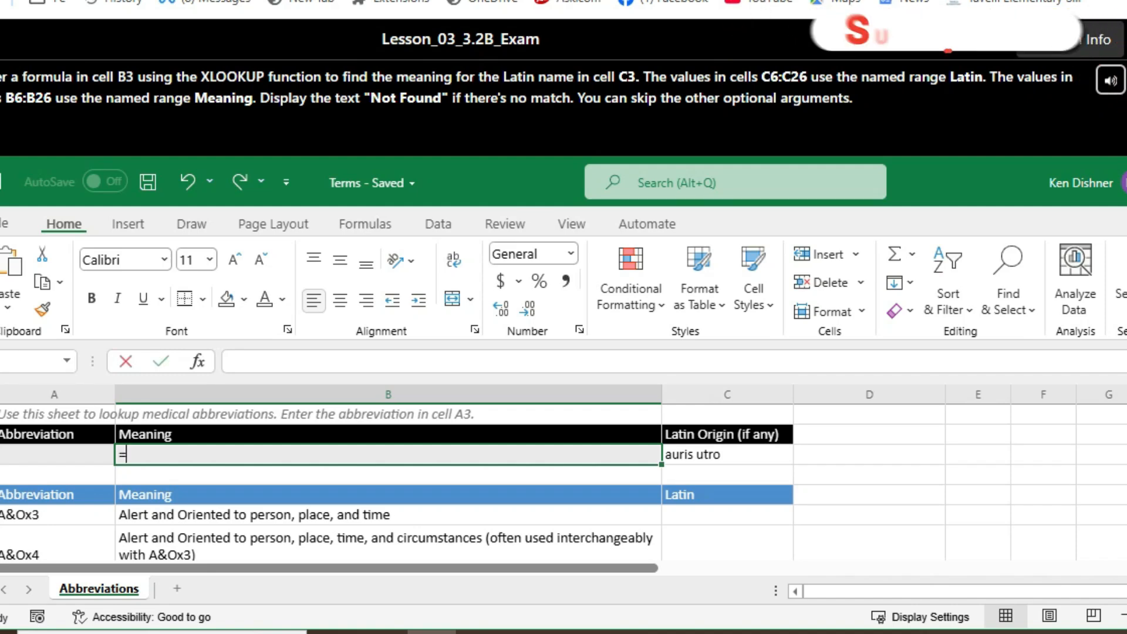
pyautogui.write('X')
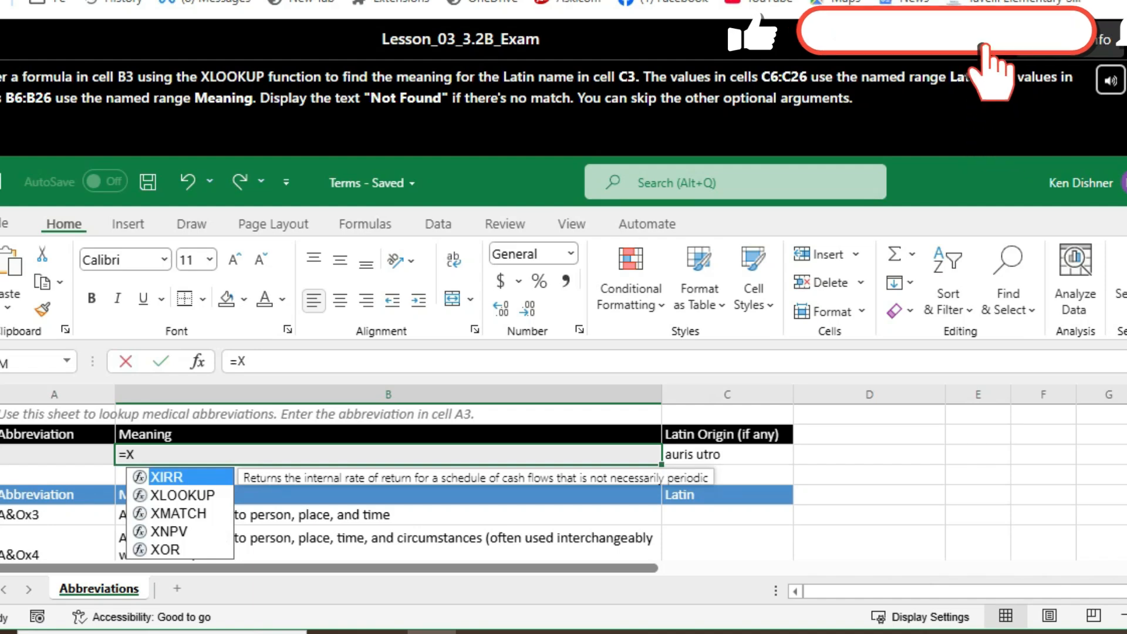
pyautogui.write('LOOKUP(')
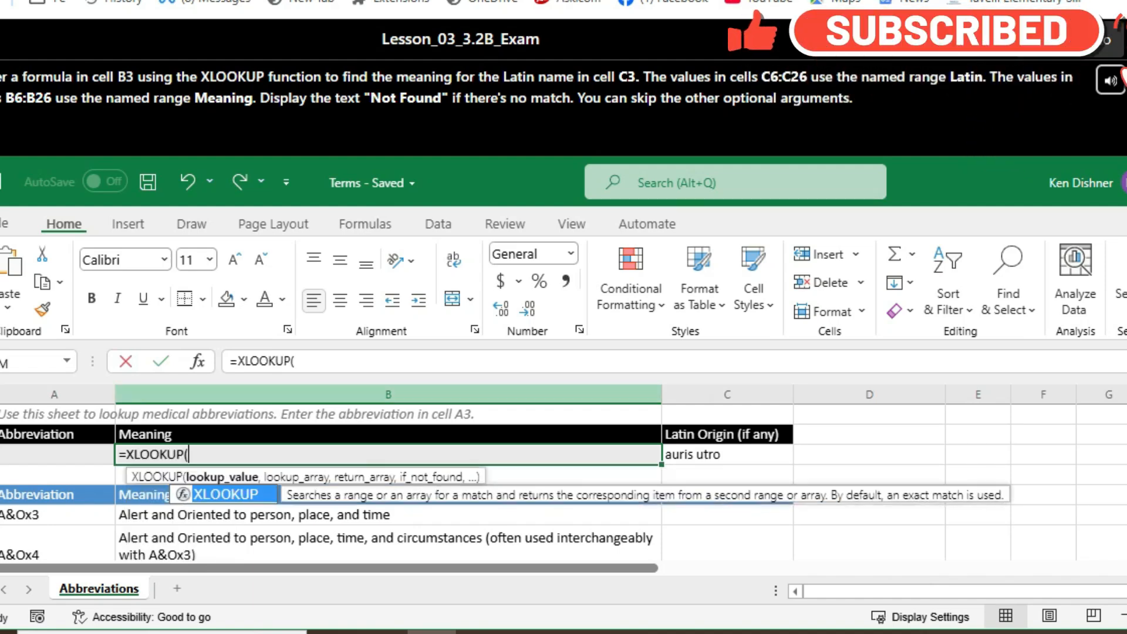
pyautogui.hotkey('ctrl', 'a')
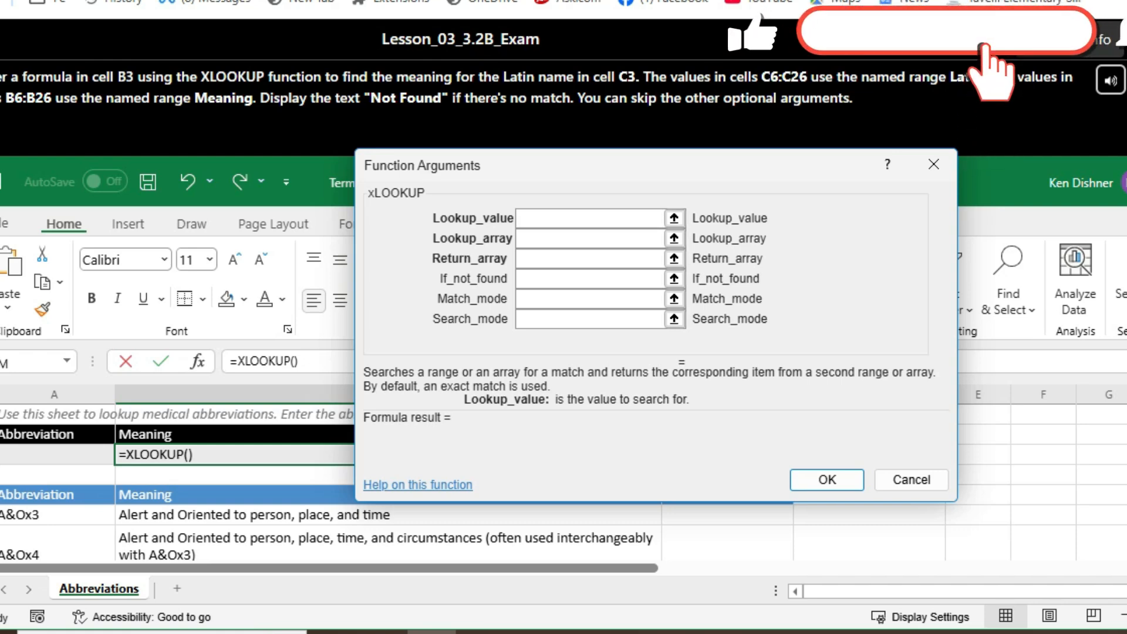
pyautogui.write('C3')
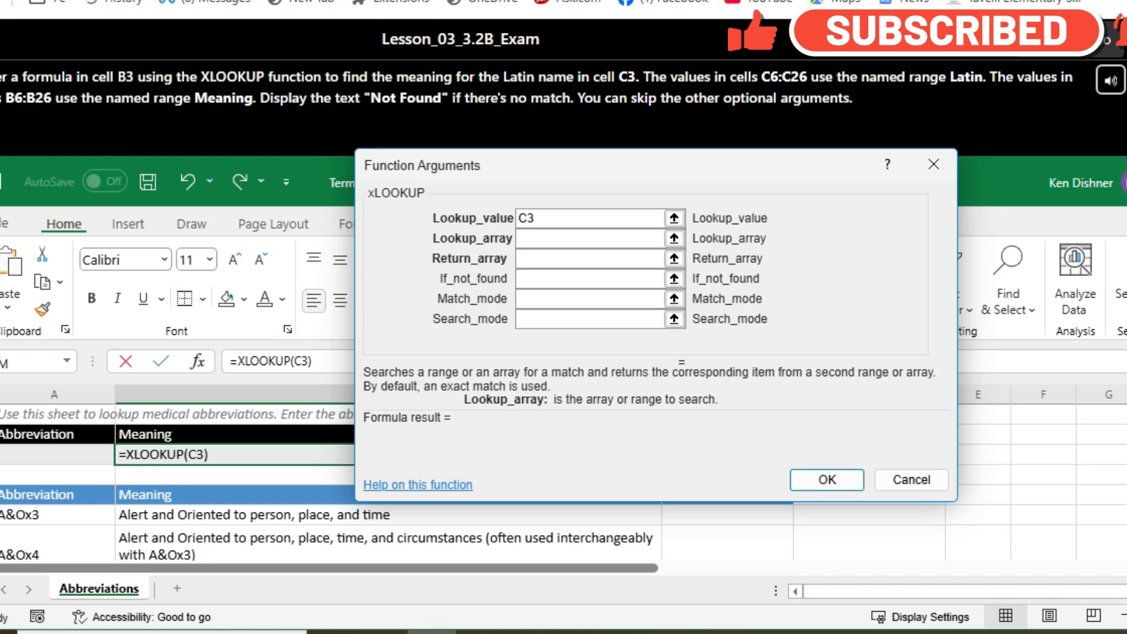
# Step: Set the XLOOKUP lookup array to C6:C26 and the return array to B6:B26
pyautogui.write('6')
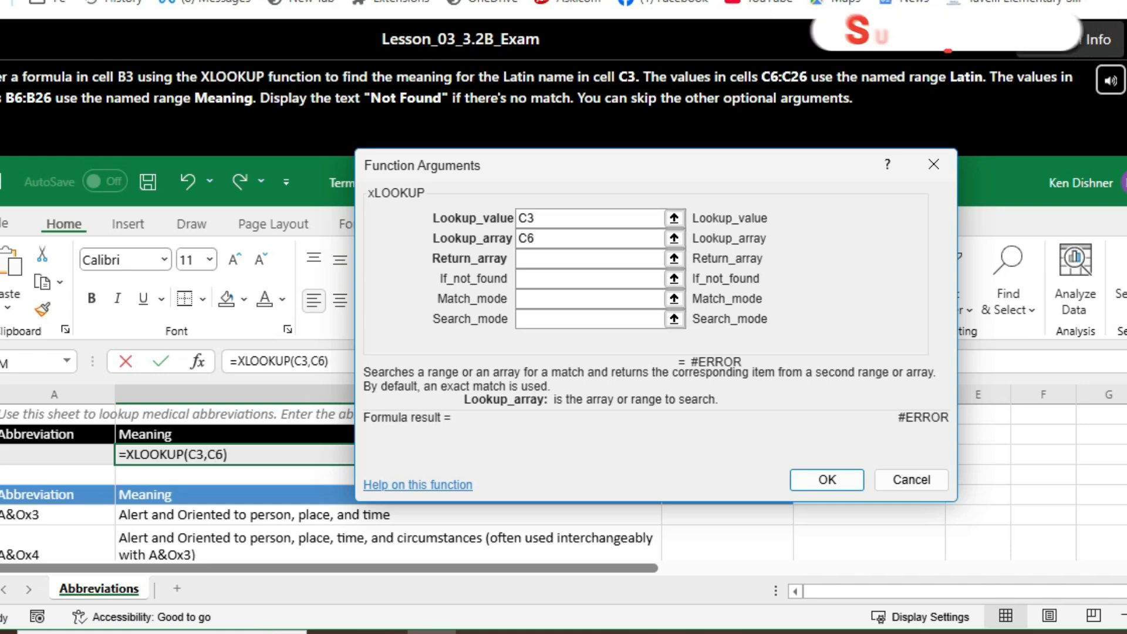
pyautogui.write(':C26')
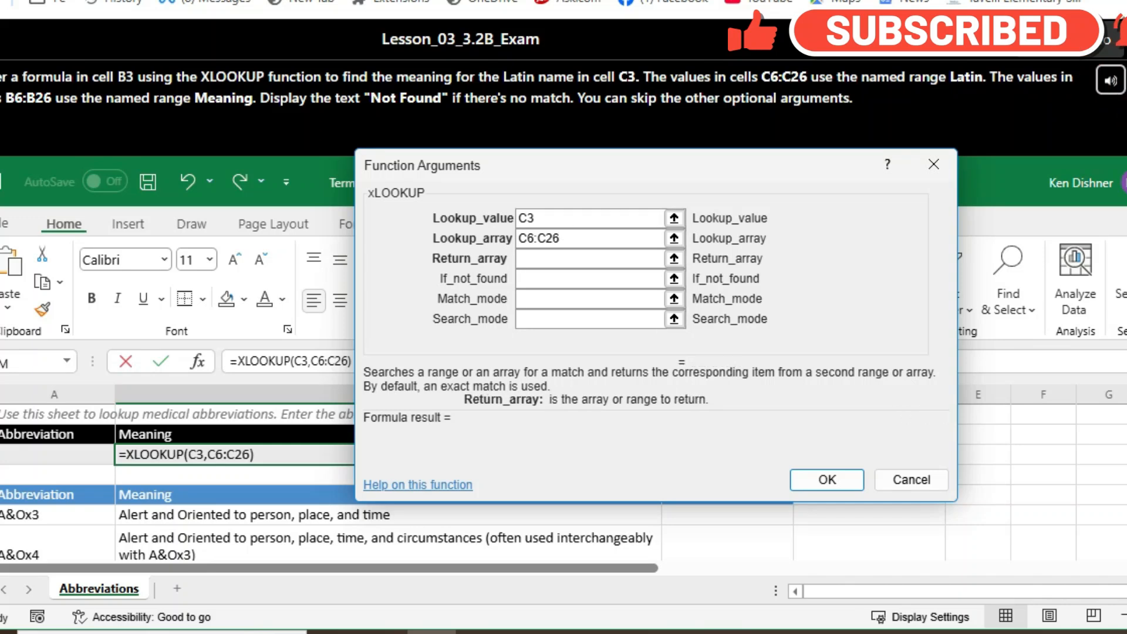
pyautogui.write('B6')
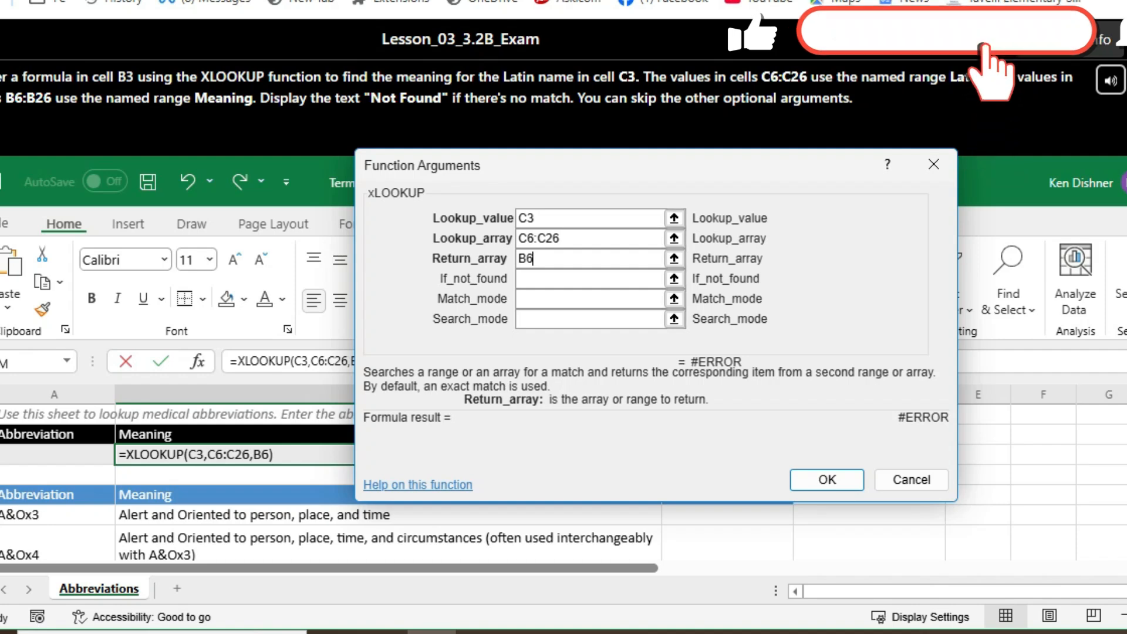
pyautogui.write(':B26')
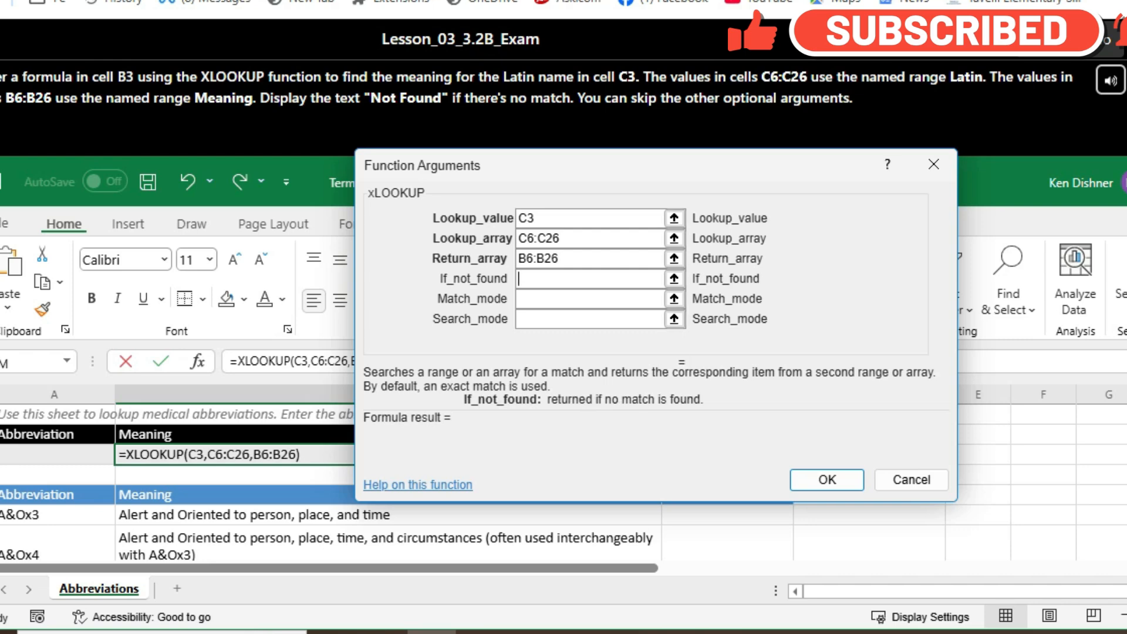
pyautogui.press('Tab')
# Step: Set the XLOOKUP if-not-found argument to the text "Not Found"
pyautogui.write('"')
pyautogui.write('ot')
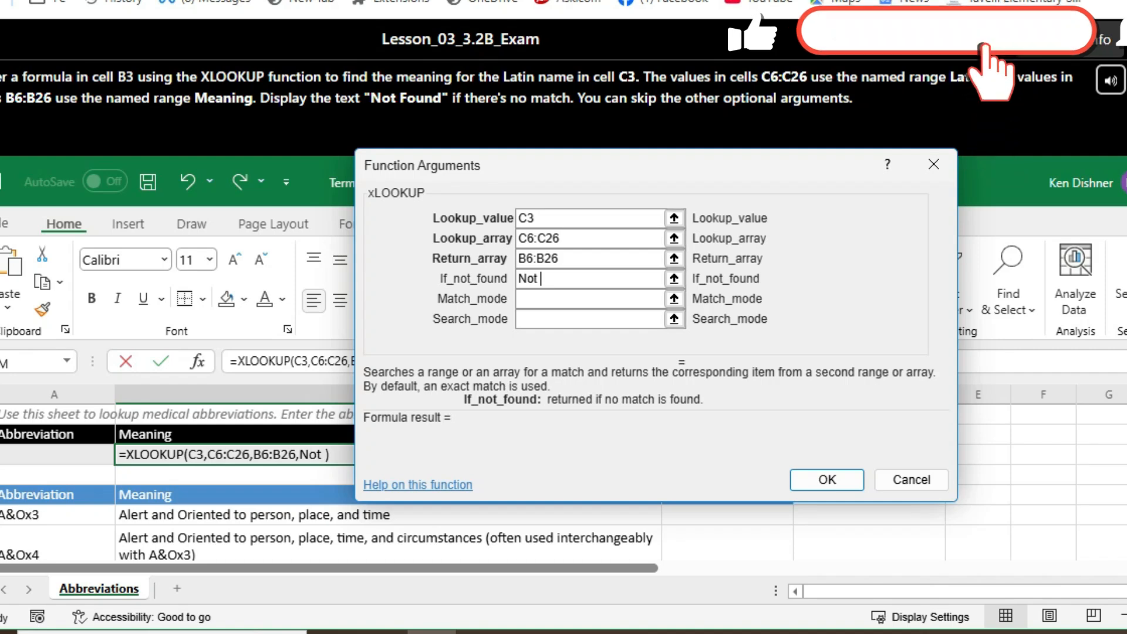
pyautogui.write(' Fo')
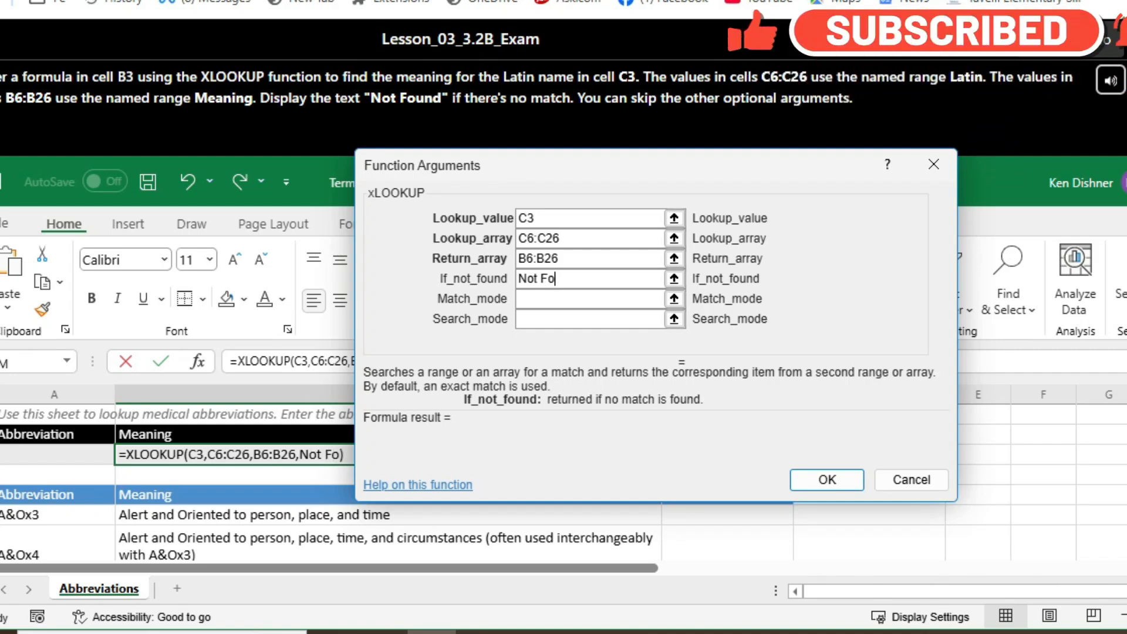
pyautogui.write('und')
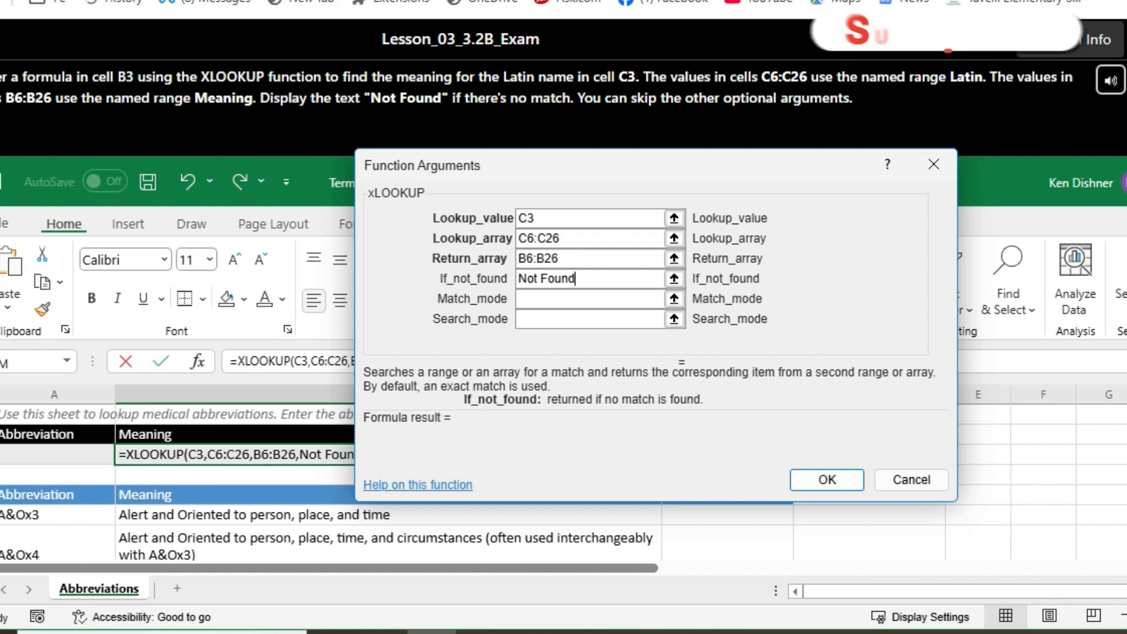
pyautogui.press('Tab')
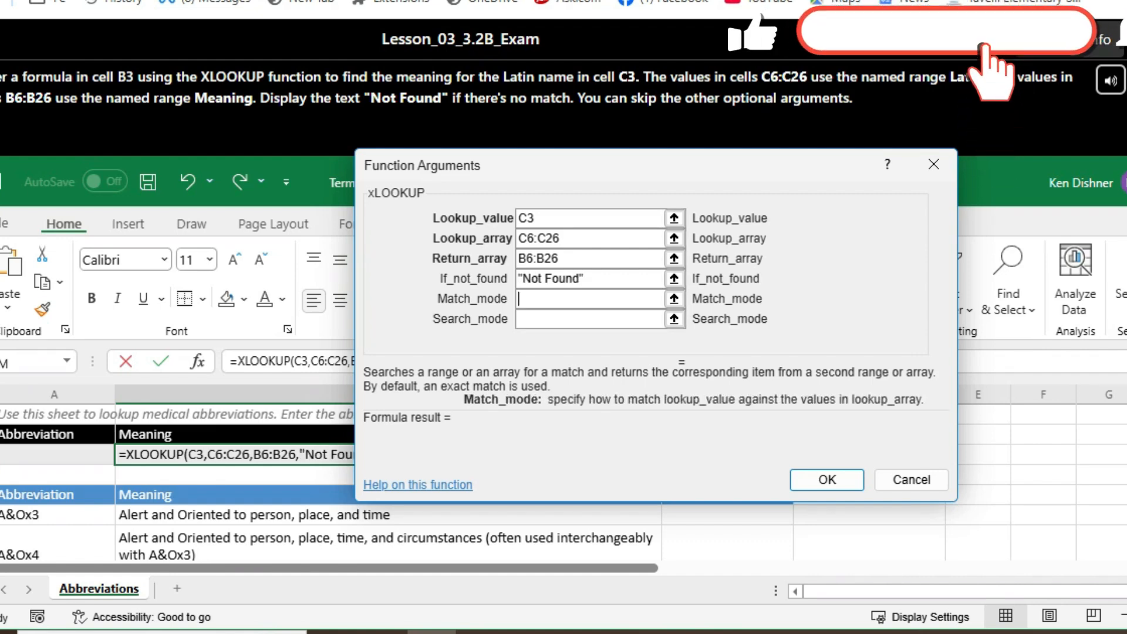